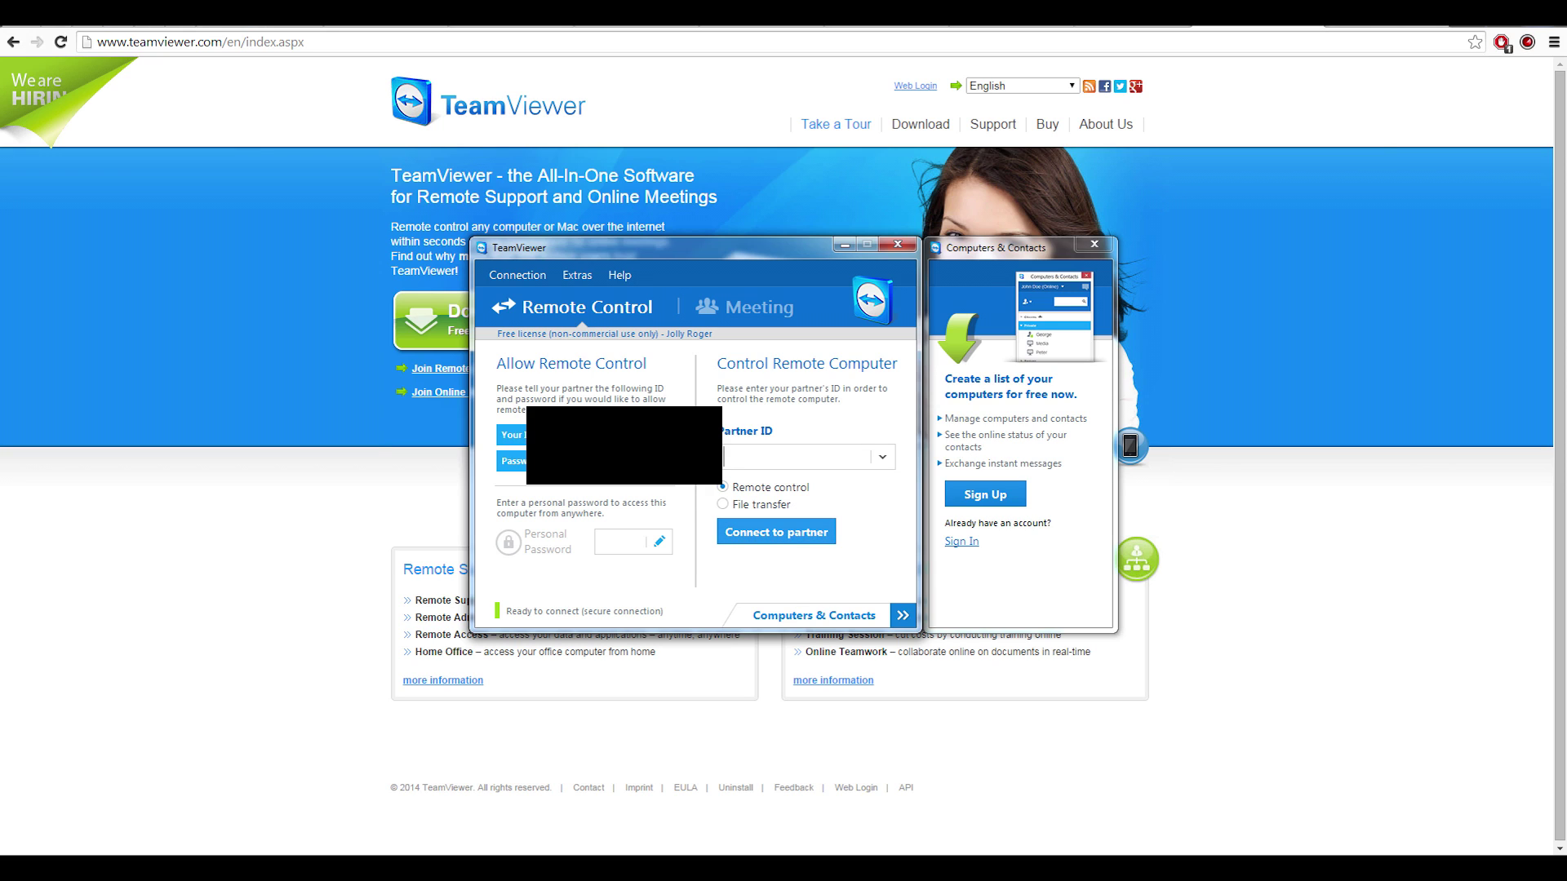
Try connecting TeamViewer to a partner ID and dismiss the warning that it is this computer's own ID
{"action": "type", "text": "6"}
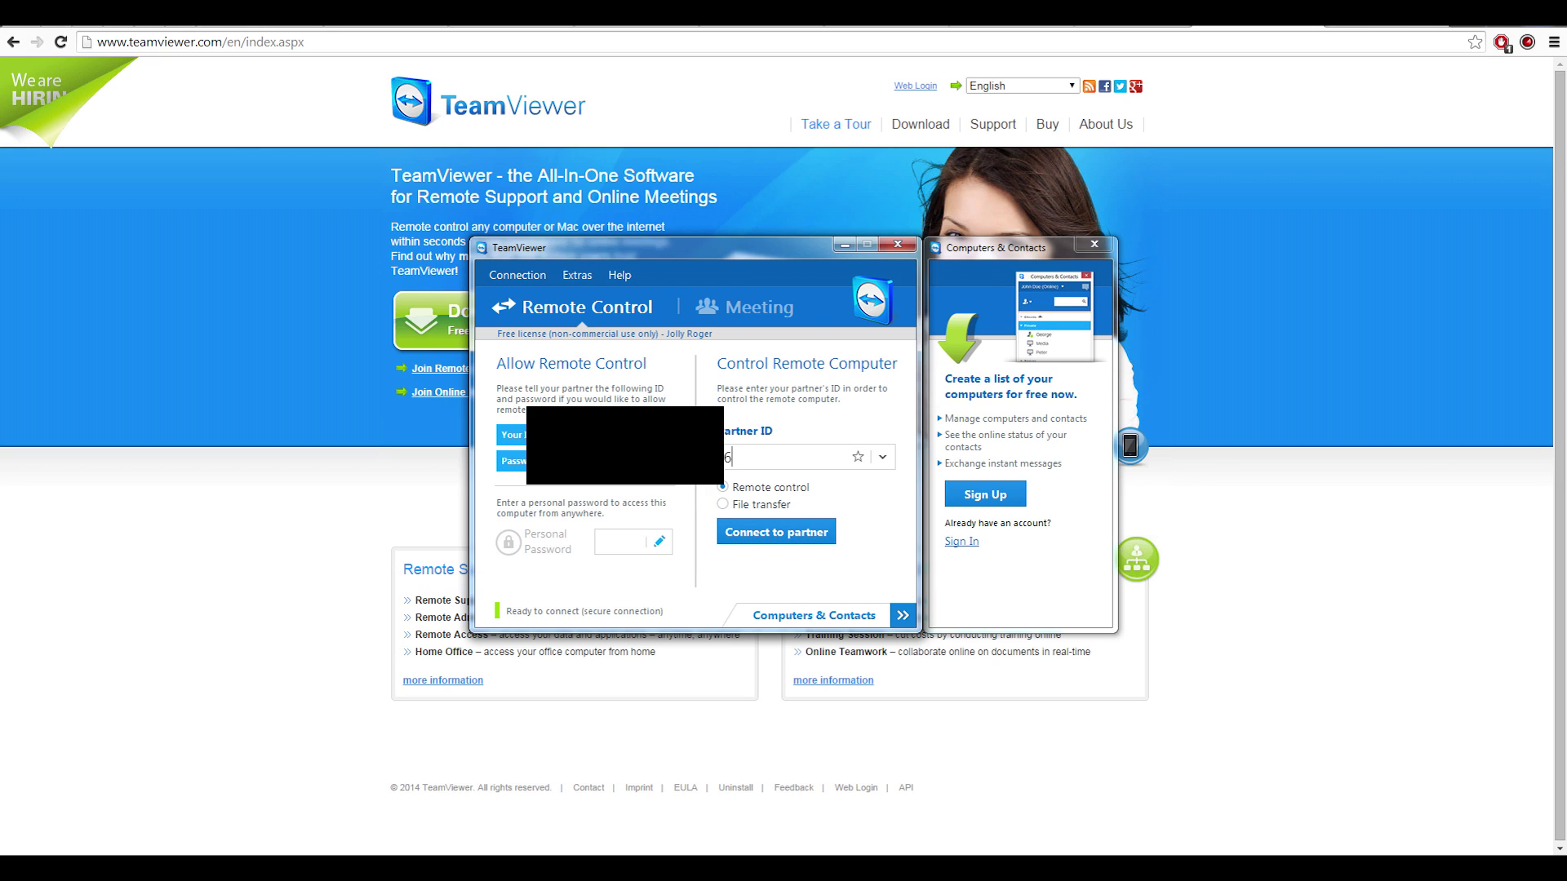
{"action": "type", "text": "6512345"}
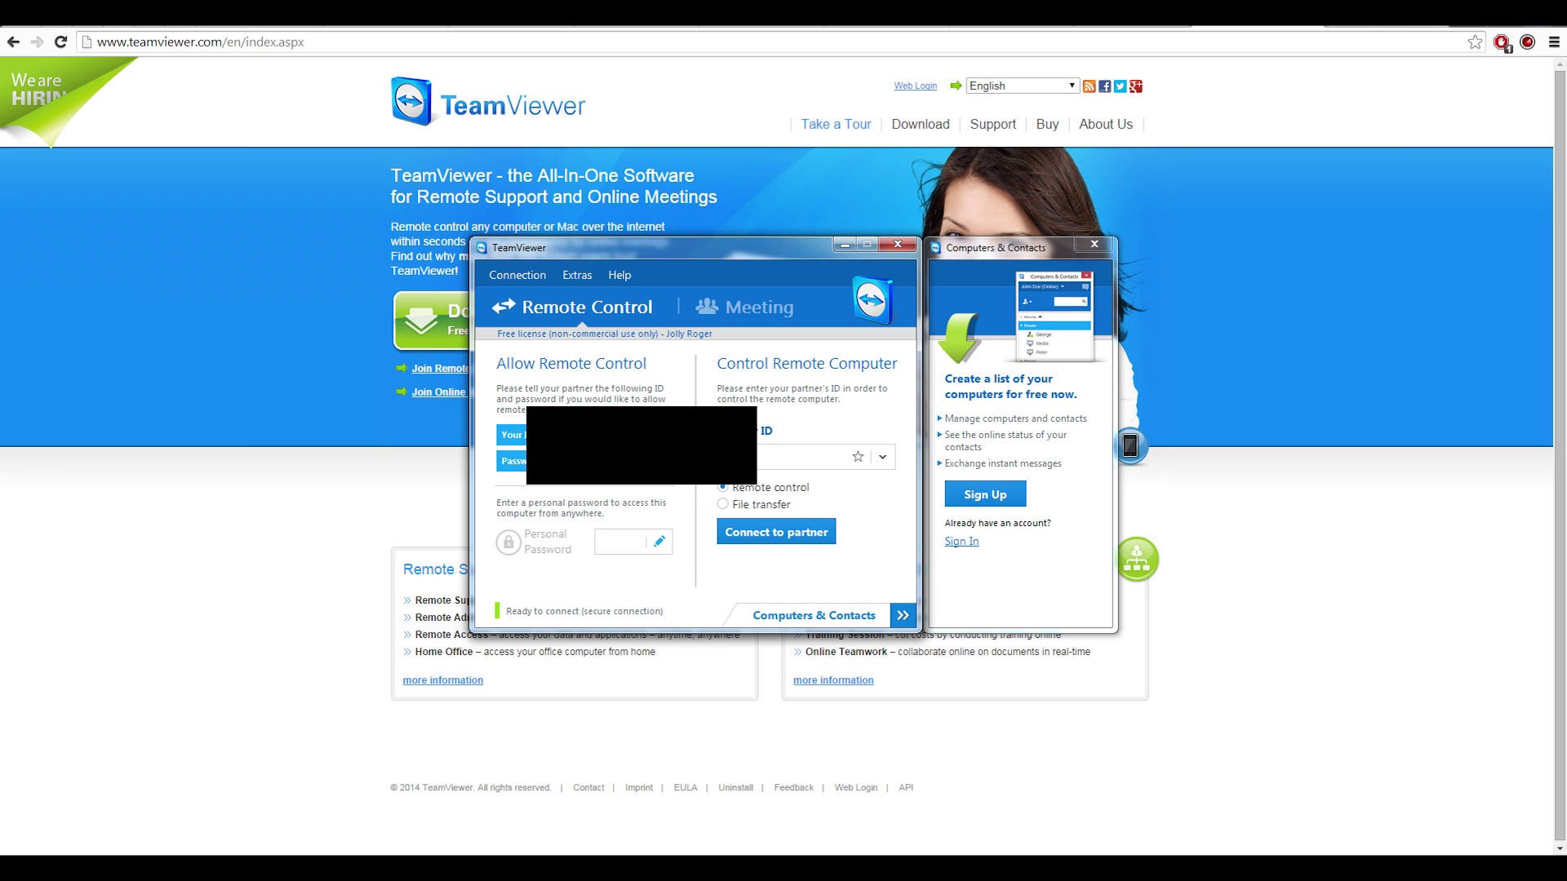
{"action": "type", "text": "678901"}
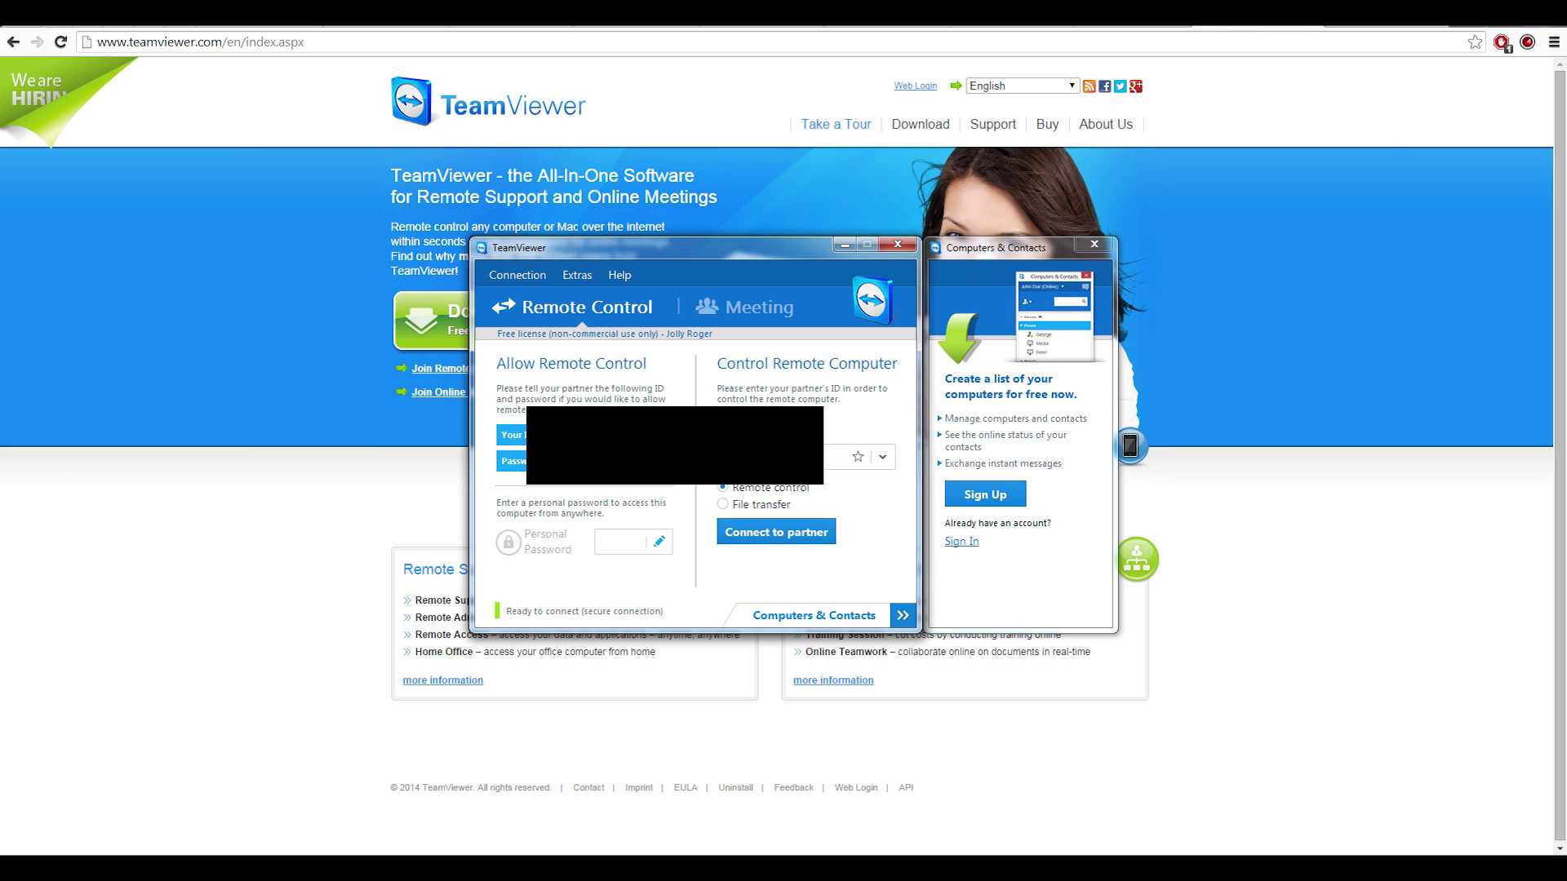
{"action": "key", "text": "Return"}
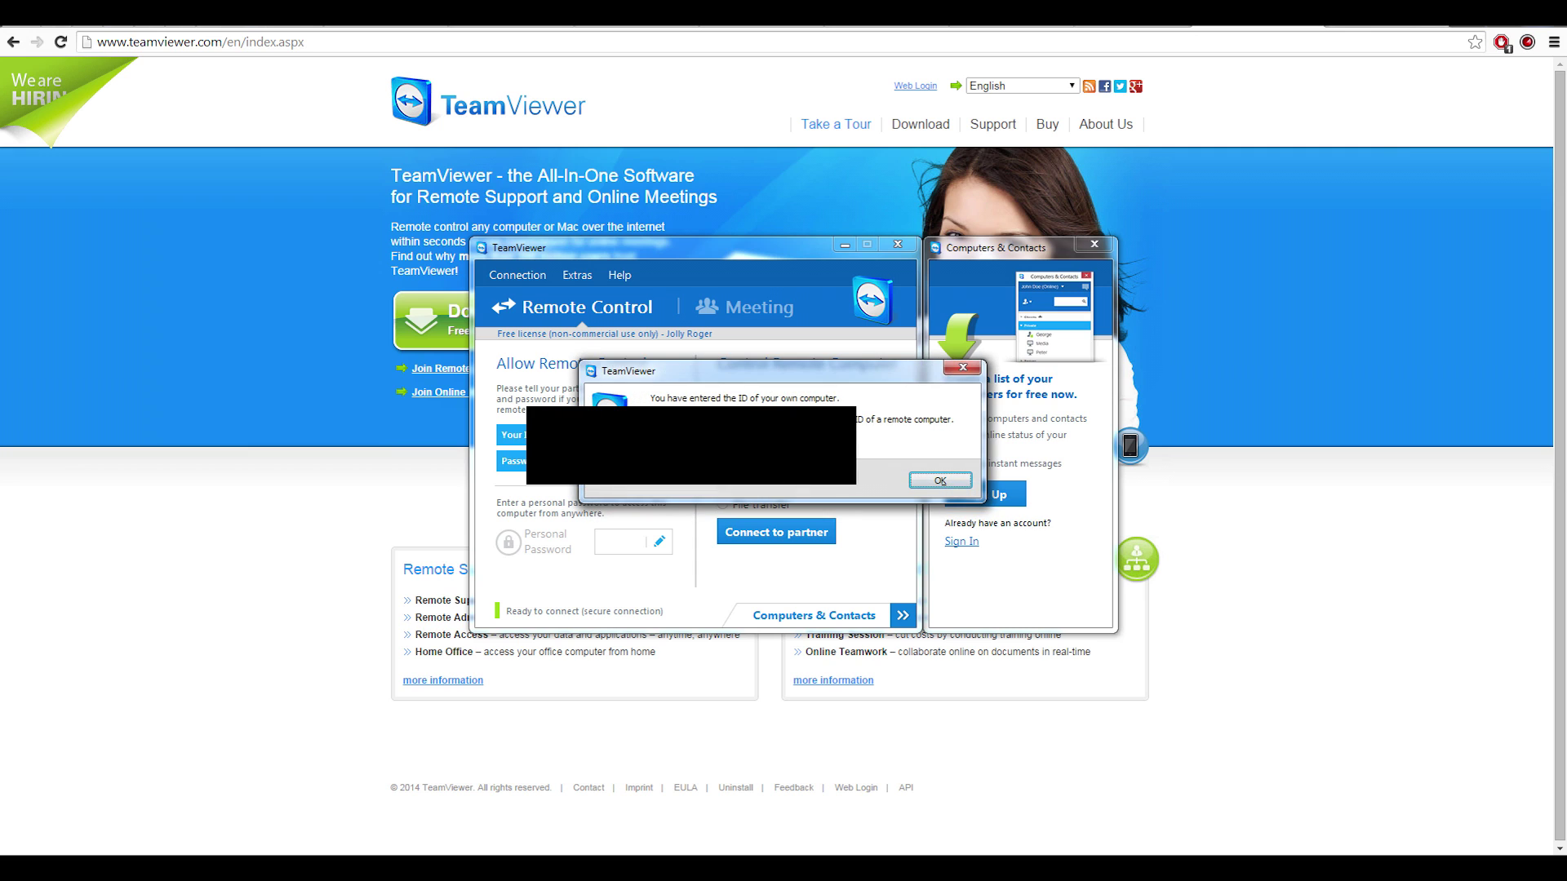
{"action": "key", "text": "Return"}
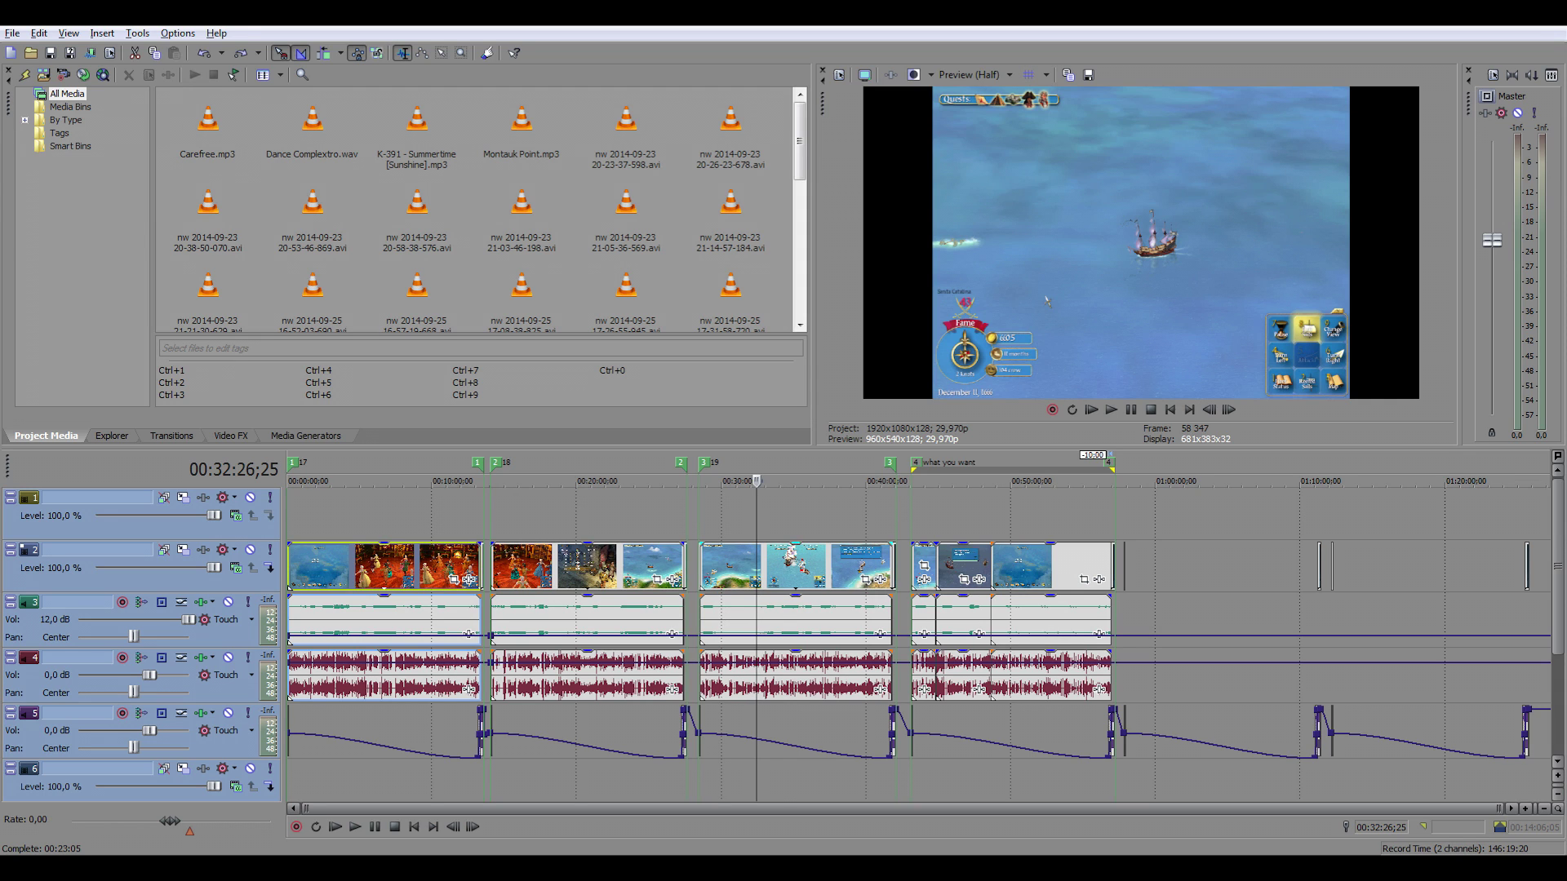
Delete region 1 from the Vegas Pro timeline
{"action": "left_click", "coordinate": [783, 566]}
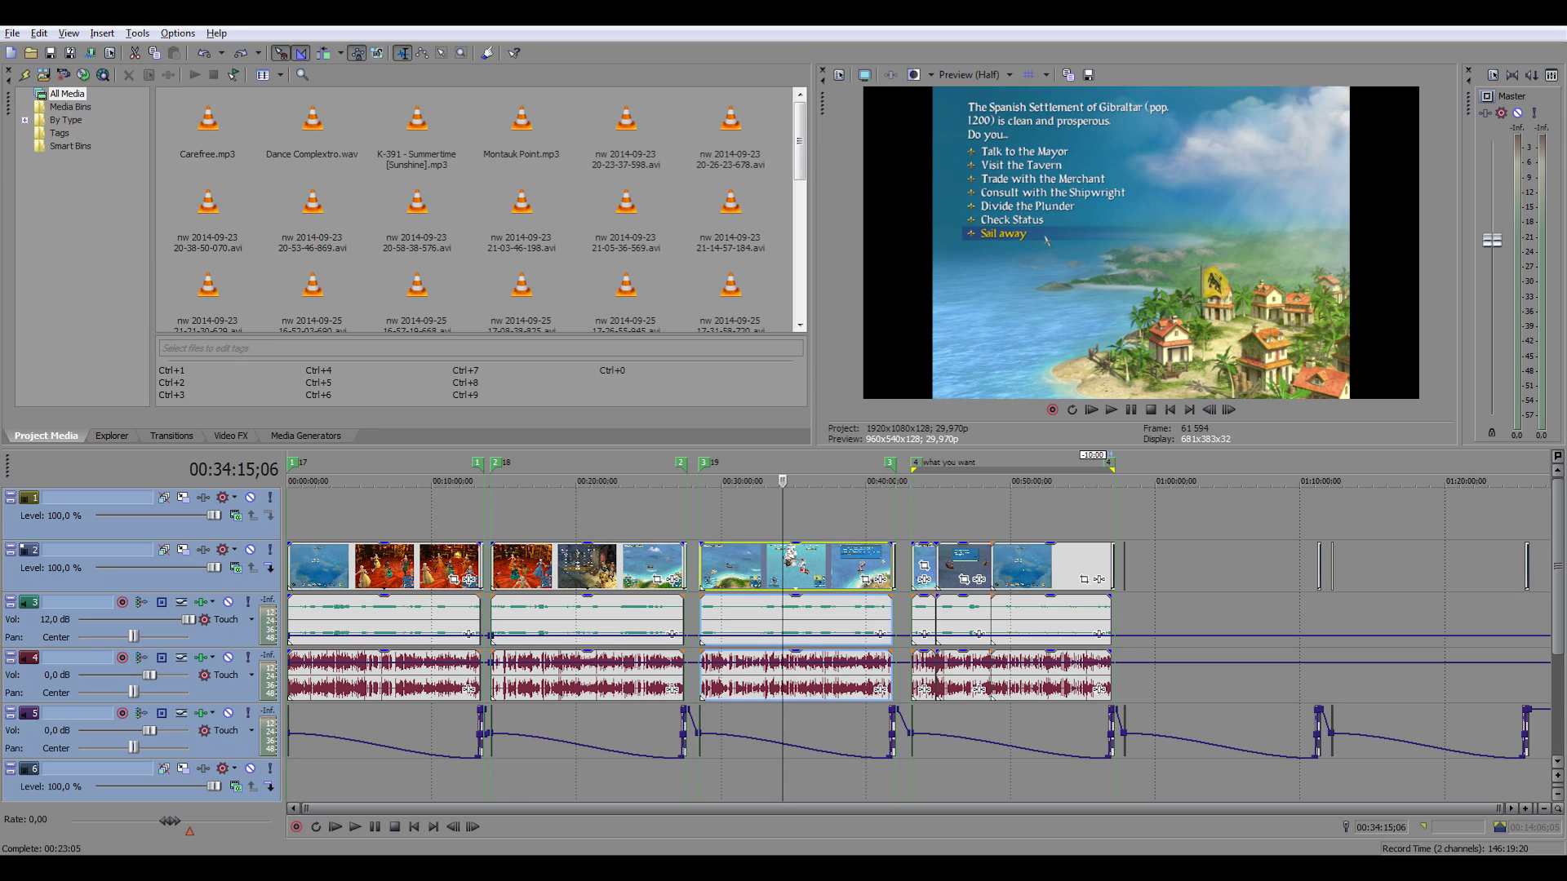
{"action": "left_click", "coordinate": [291, 462]}
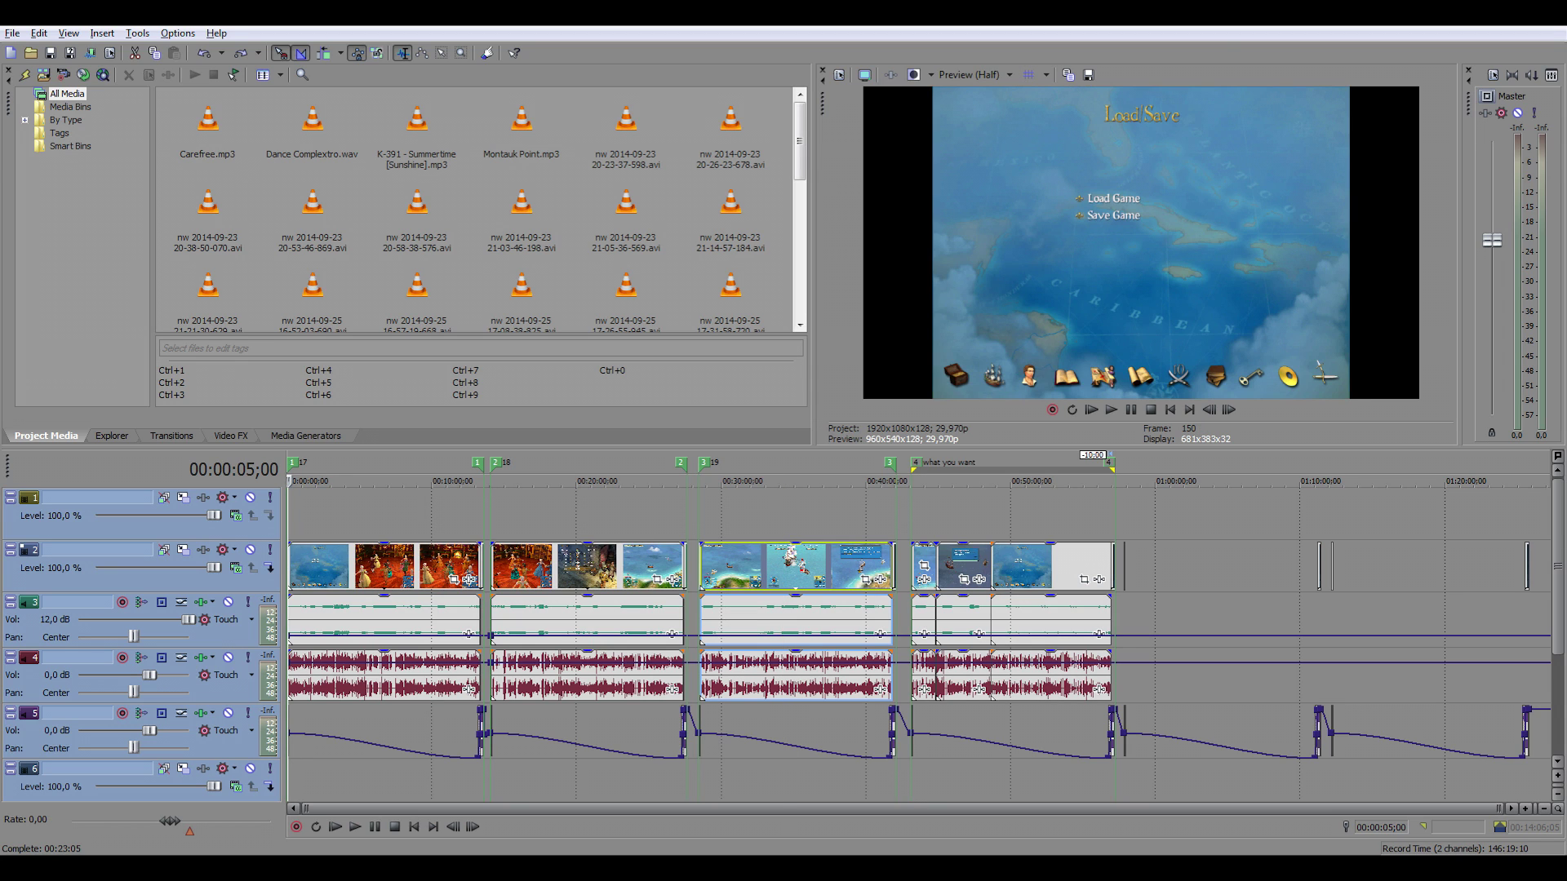
{"action": "right_click", "coordinate": [292, 463]}
{"action": "left_click", "coordinate": [328, 547]}
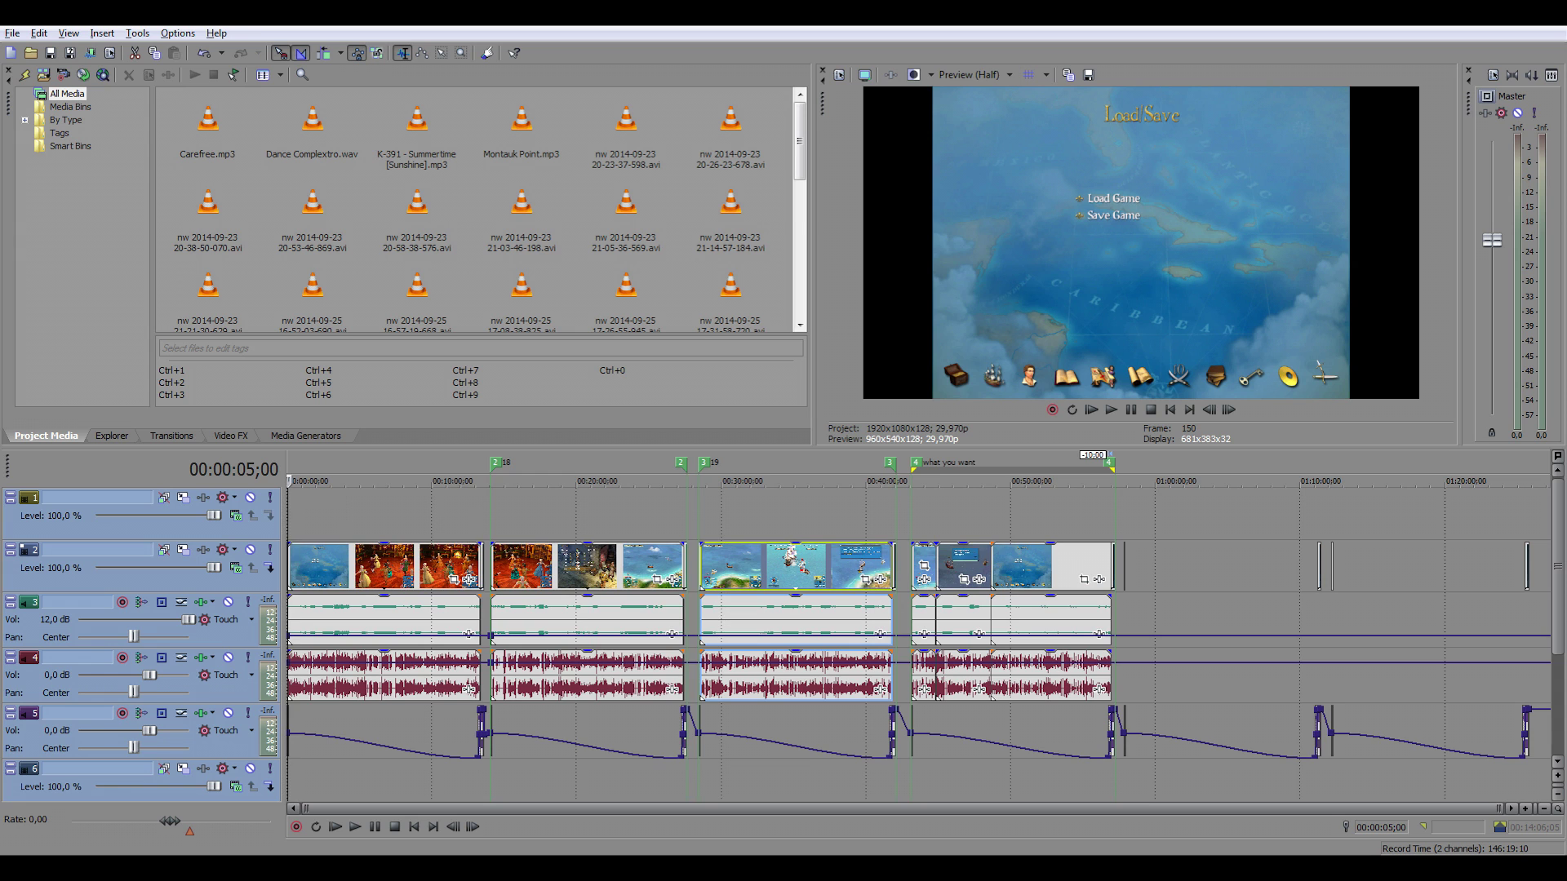
Zoom in at the project start and select the time span of the first clip group
{"action": "key", "text": "Home"}
{"action": "key", "text": "Up"}
{"action": "key", "text": "Up"}
{"action": "key", "text": "Up"}
{"action": "key", "text": "Down"}
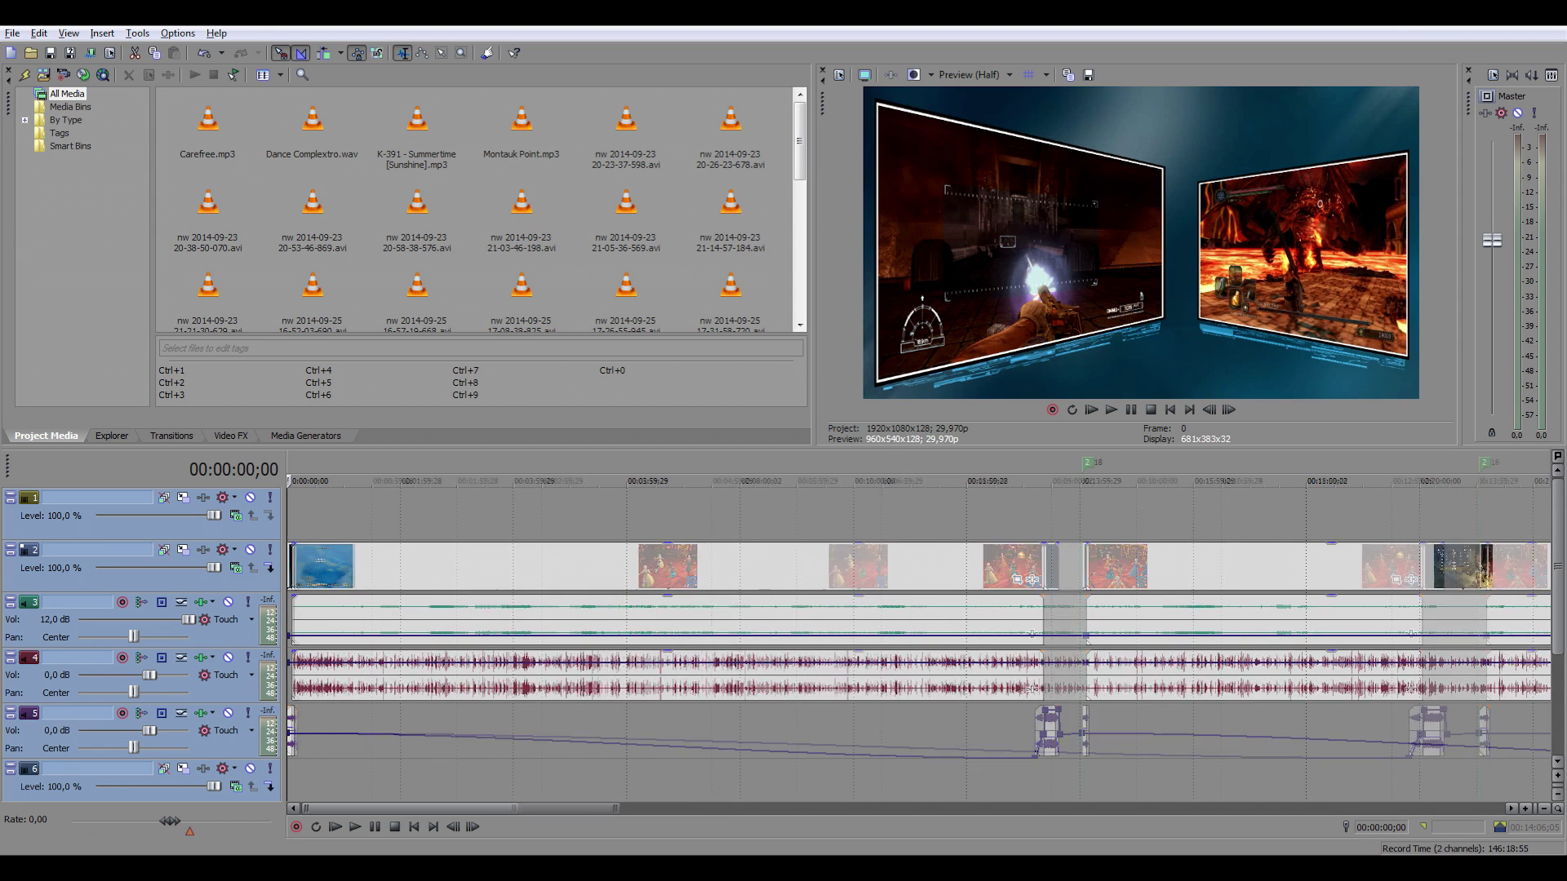
{"action": "key", "text": "Up"}
{"action": "left_click_drag", "start_coordinate": [294, 522], "coordinate": [865, 522]}
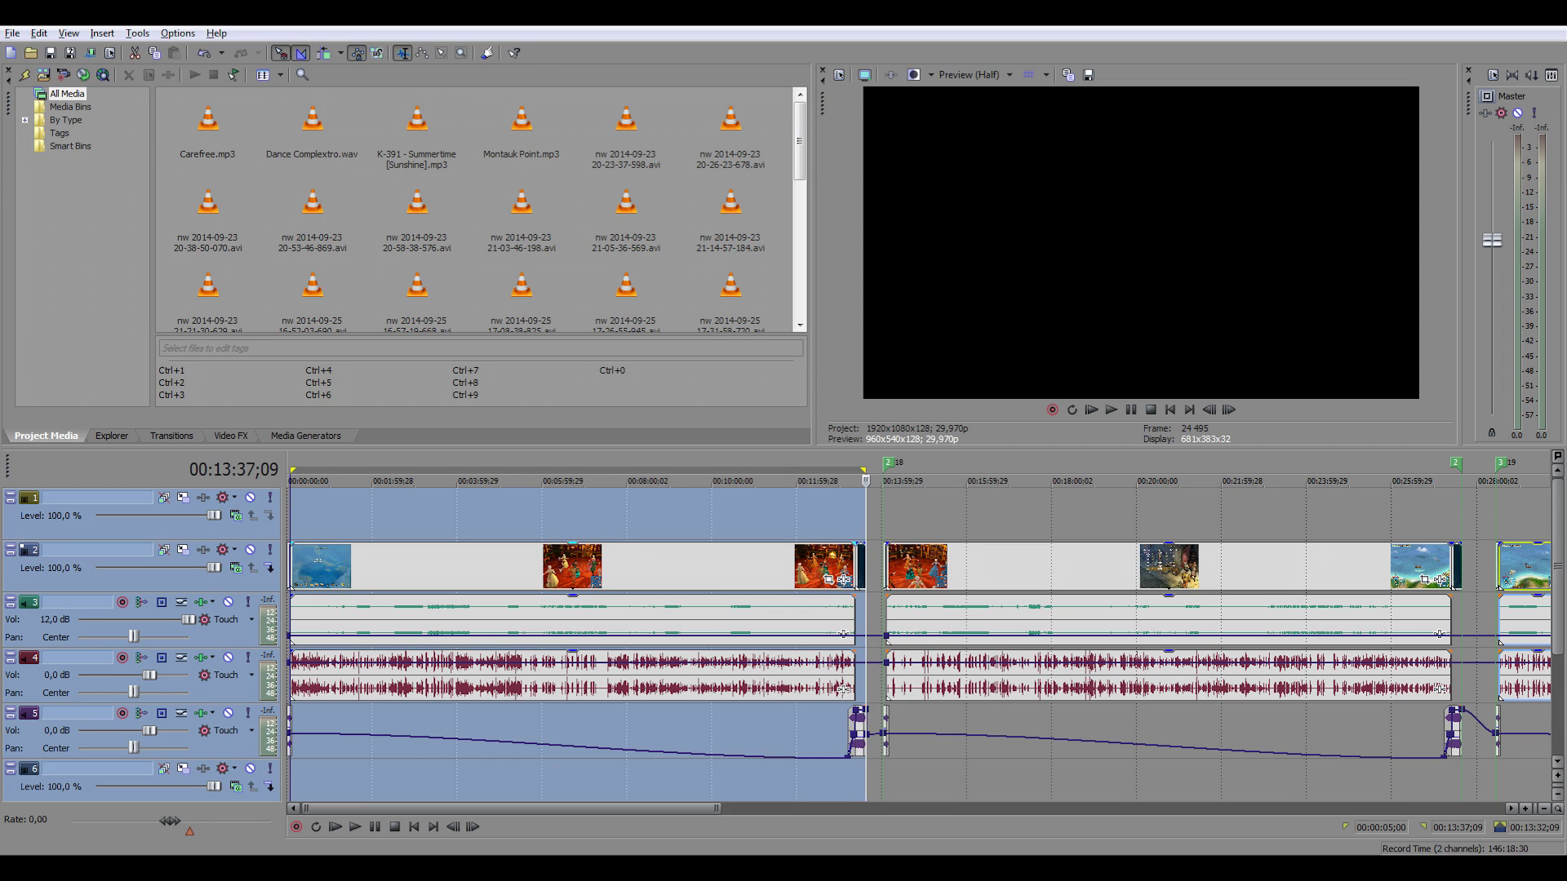
Insert a region named 'whatever you want' over the first clip group and zoom out to see all regions
{"action": "key", "text": "r"}
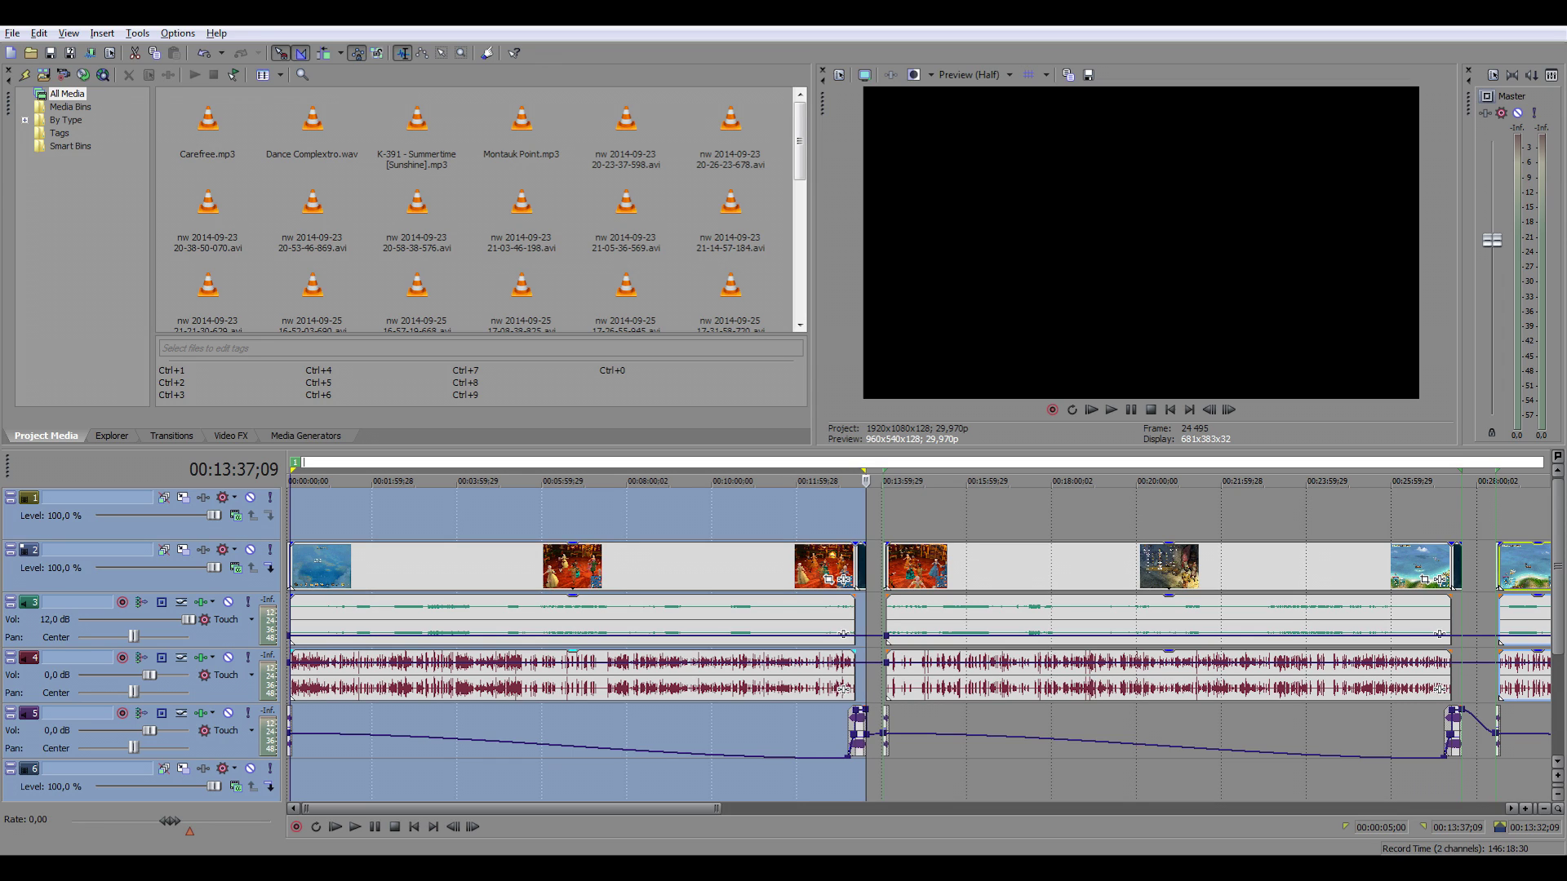
{"action": "type", "text": "whatever you want"}
{"action": "key", "text": "Return"}
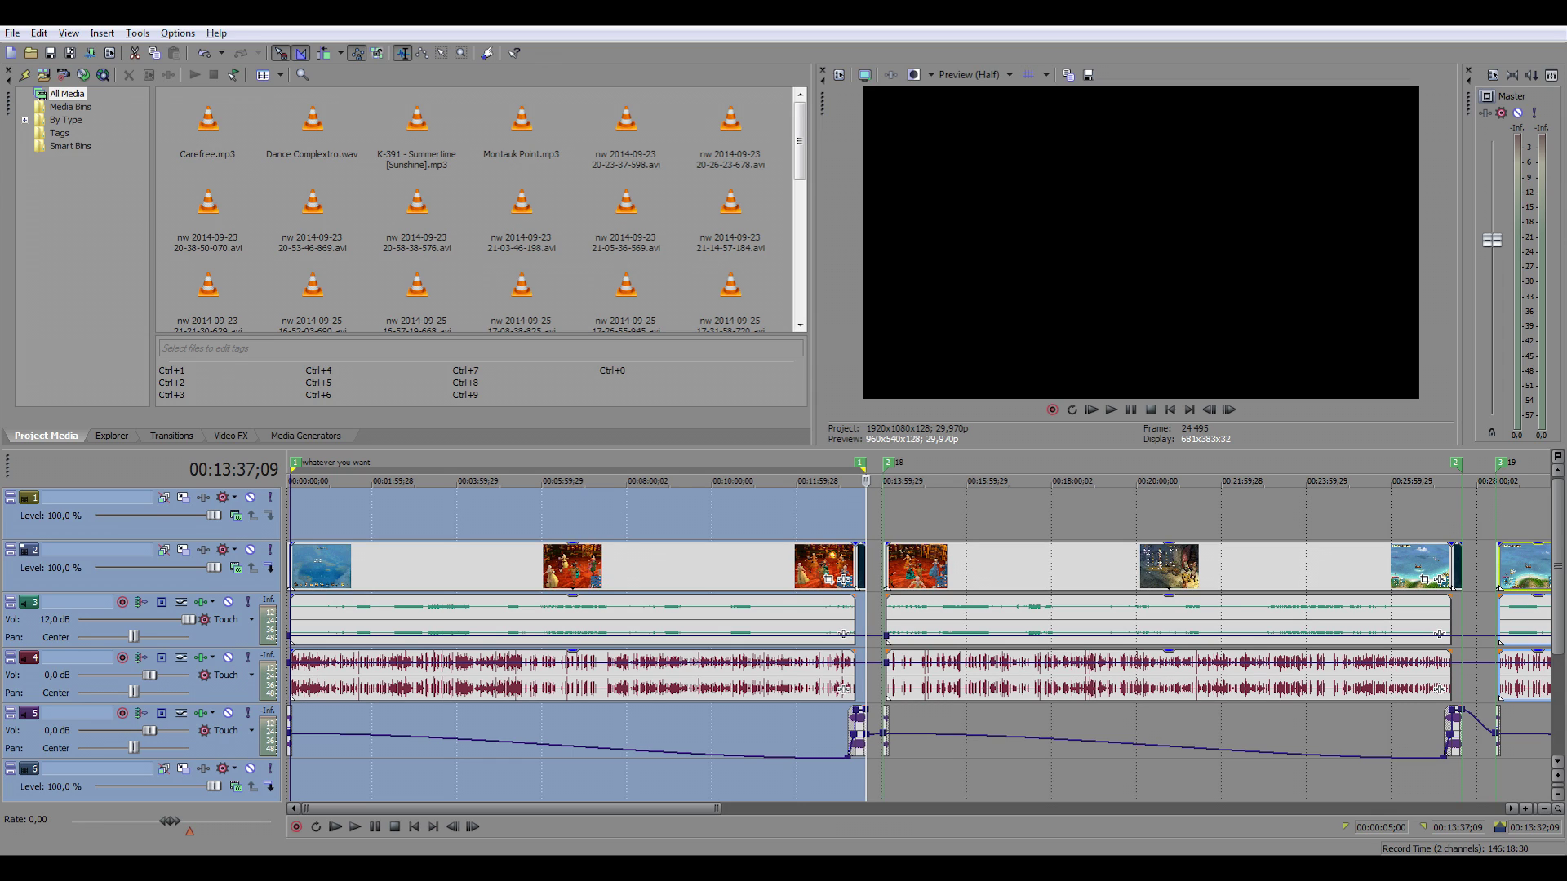
{"action": "key", "text": "Down"}
{"action": "key", "text": "Down"}
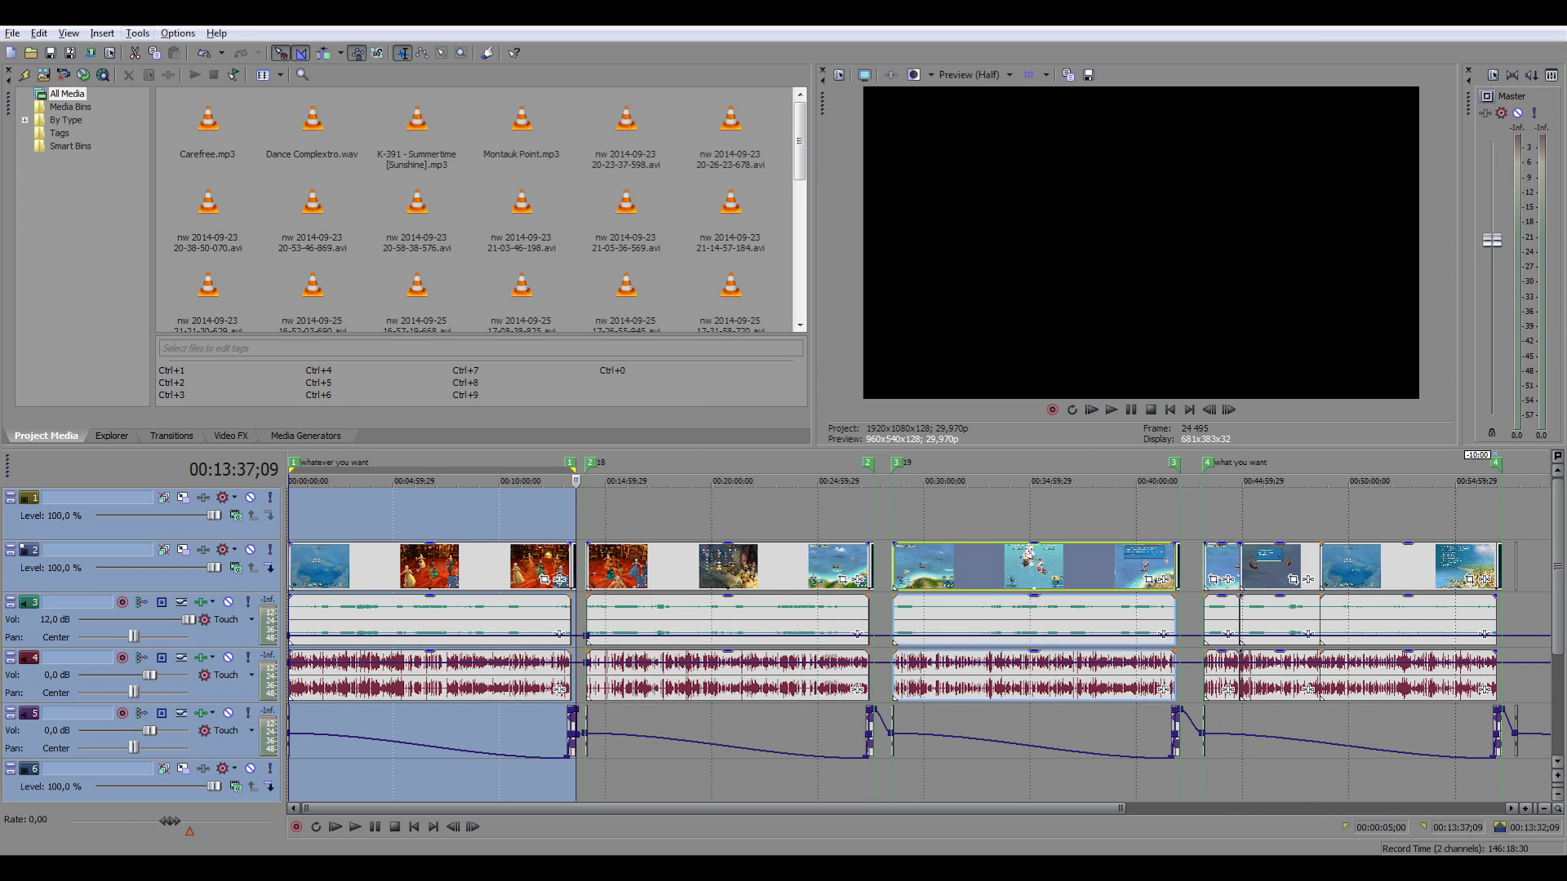
{"action": "key", "text": "alt+t"}
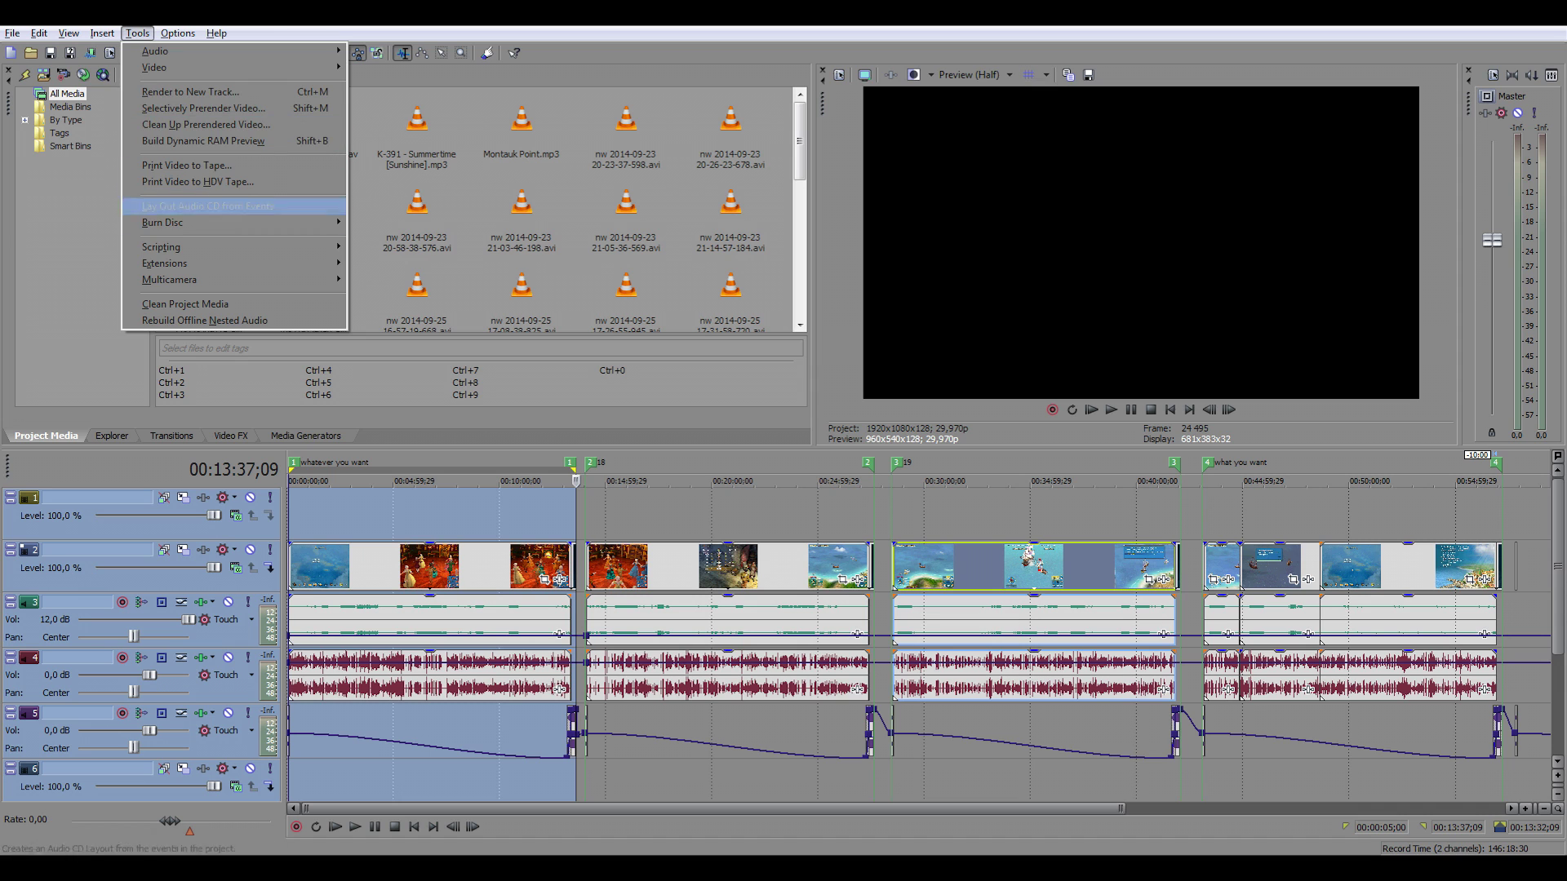
Run the Batch Render script from Tools > Scripting
{"action": "key", "text": "s"}
{"action": "key", "text": "Right"}
{"action": "key", "text": "Down"}
{"action": "key", "text": "Down"}
{"action": "key", "text": "Down"}
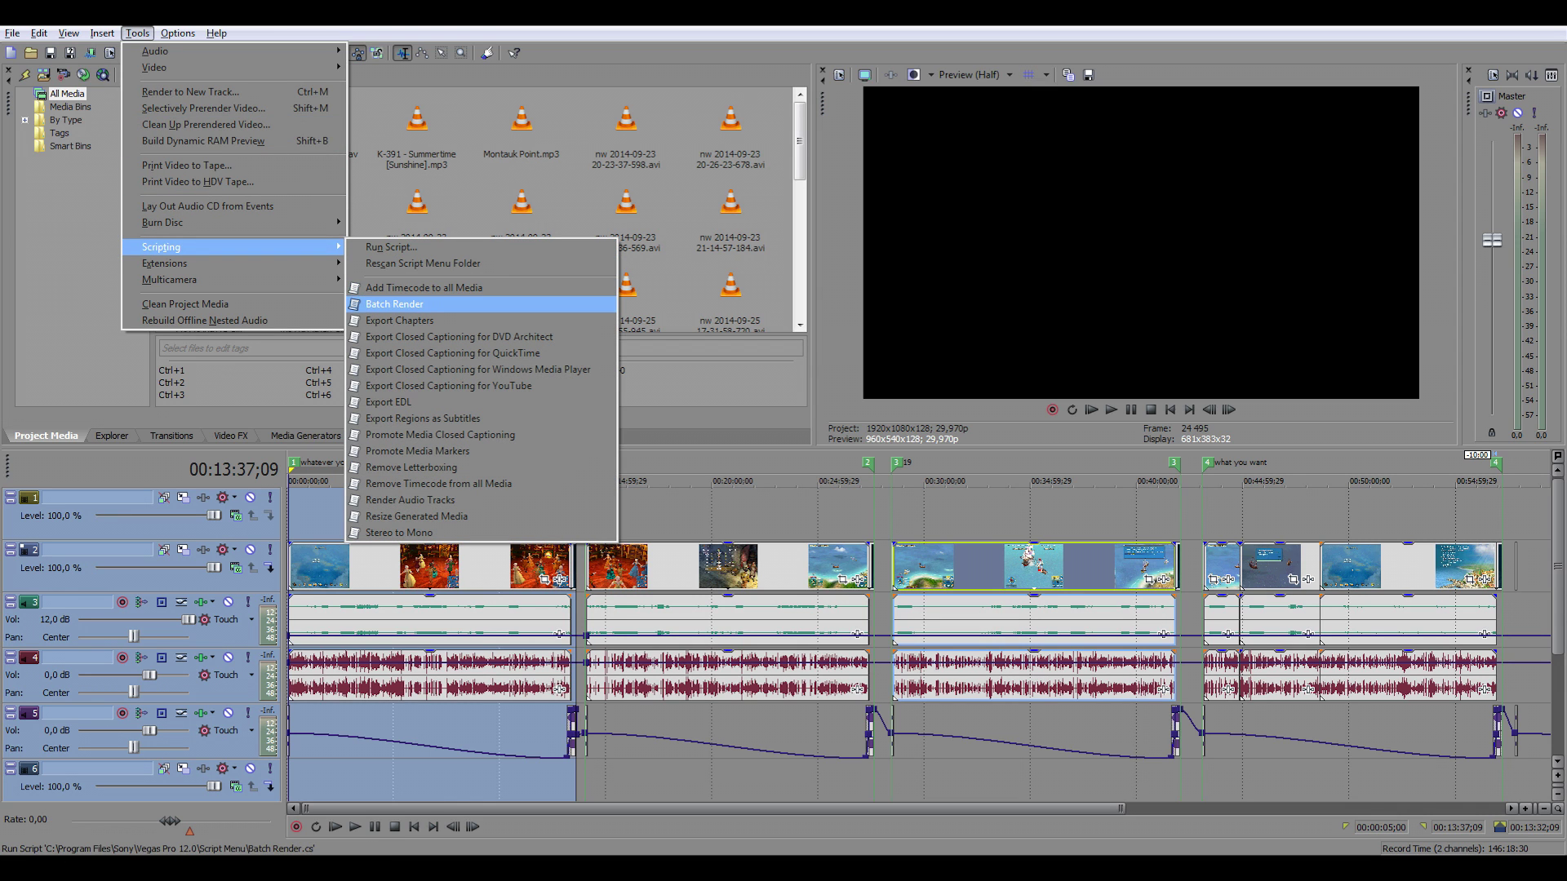
{"action": "key", "text": "Return"}
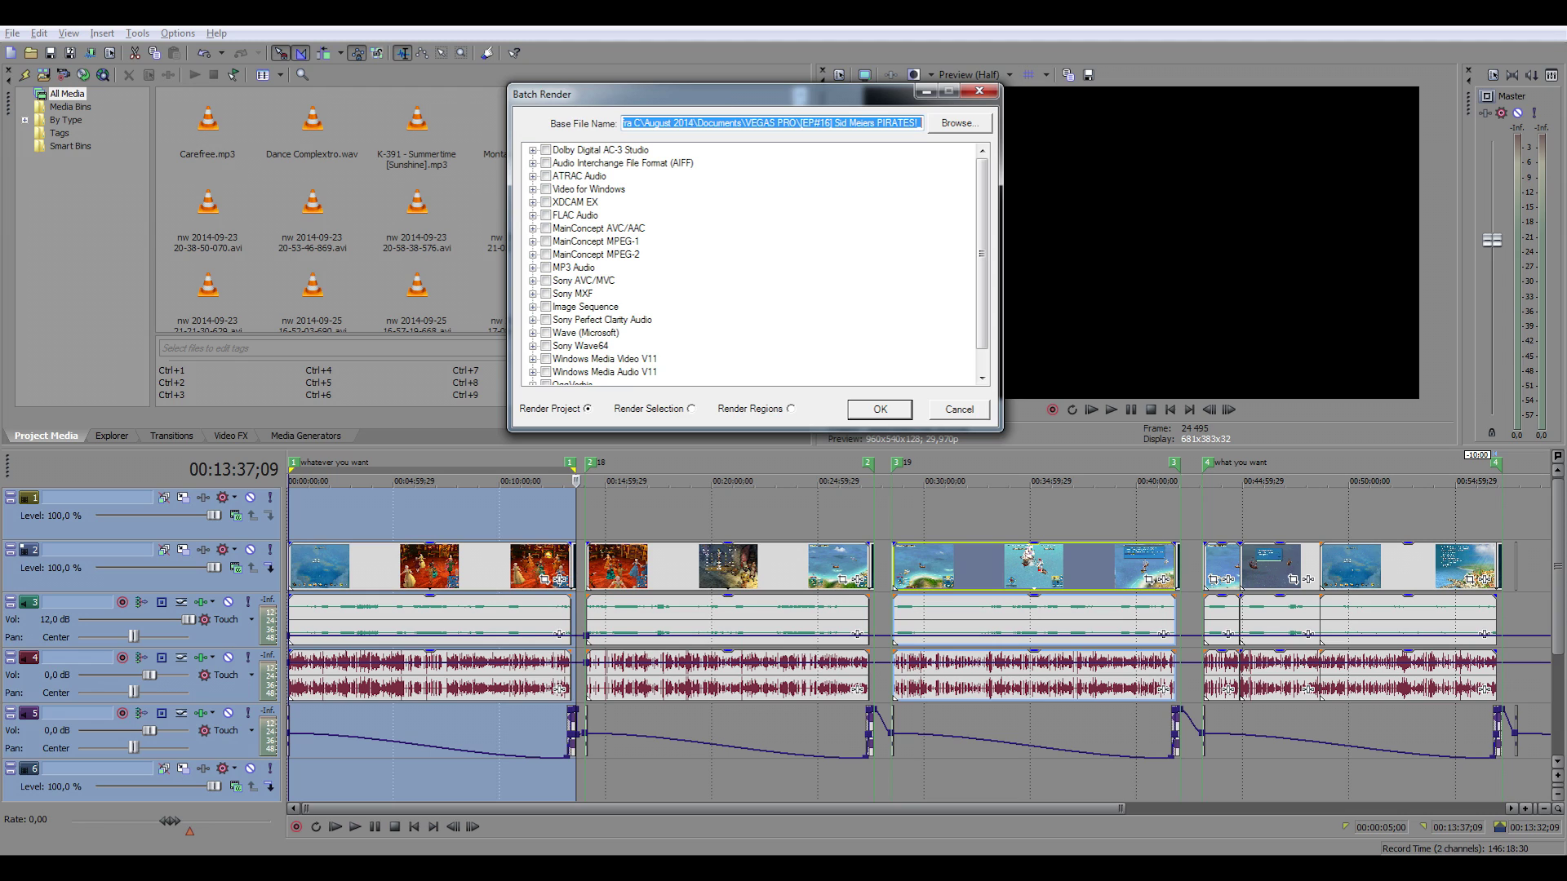
Set Batch Render to Render Regions with the MainConcept AVC/AAC YouTube 1080p template, then close it
{"action": "left_click", "coordinate": [691, 408]}
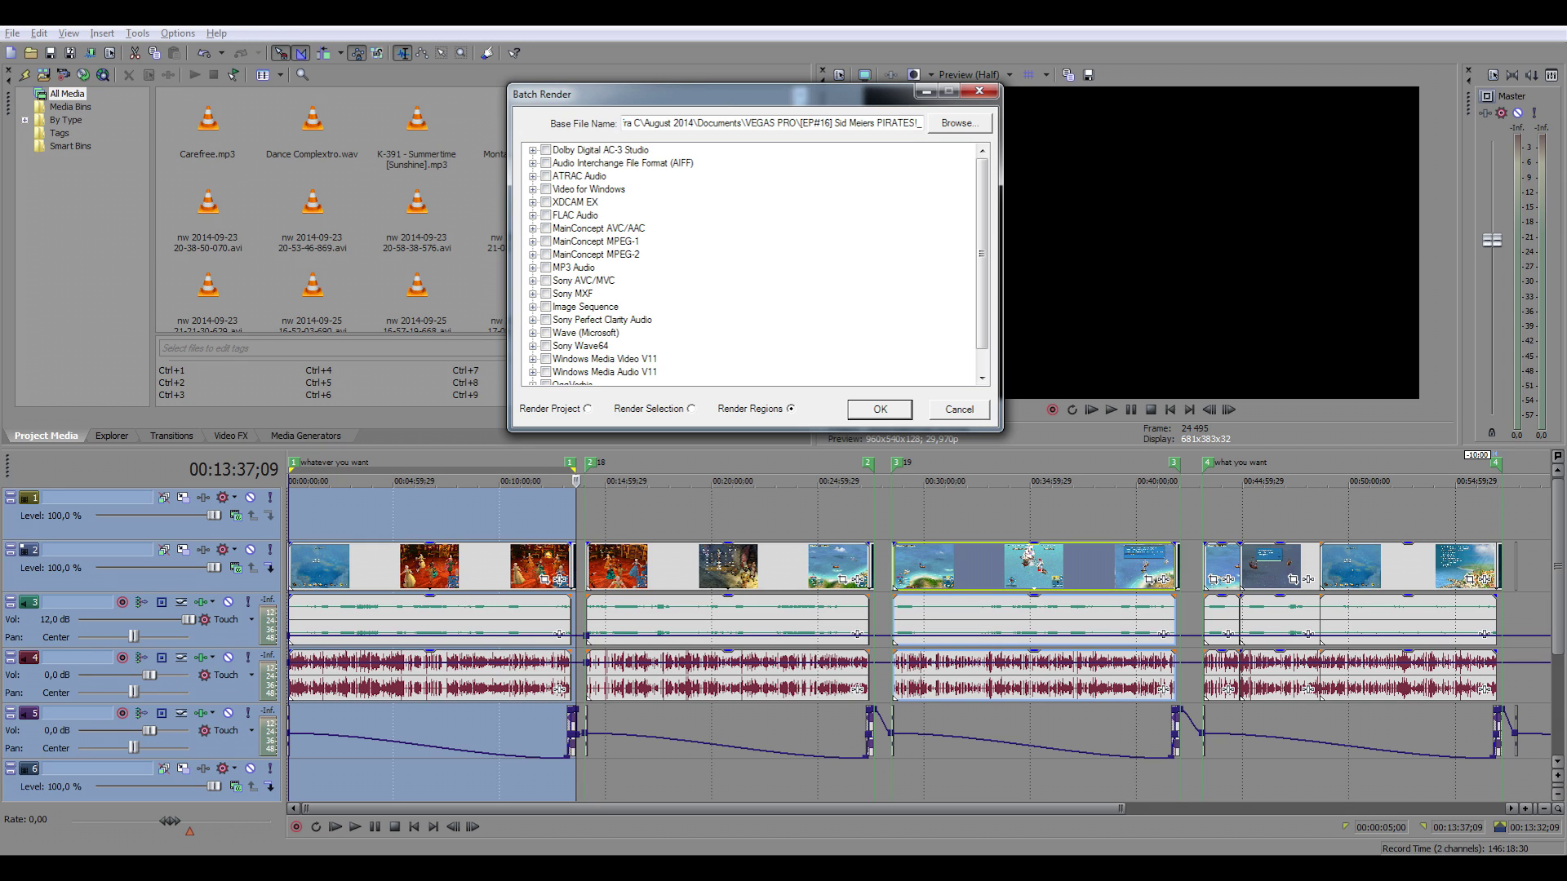
{"action": "left_click", "coordinate": [532, 228]}
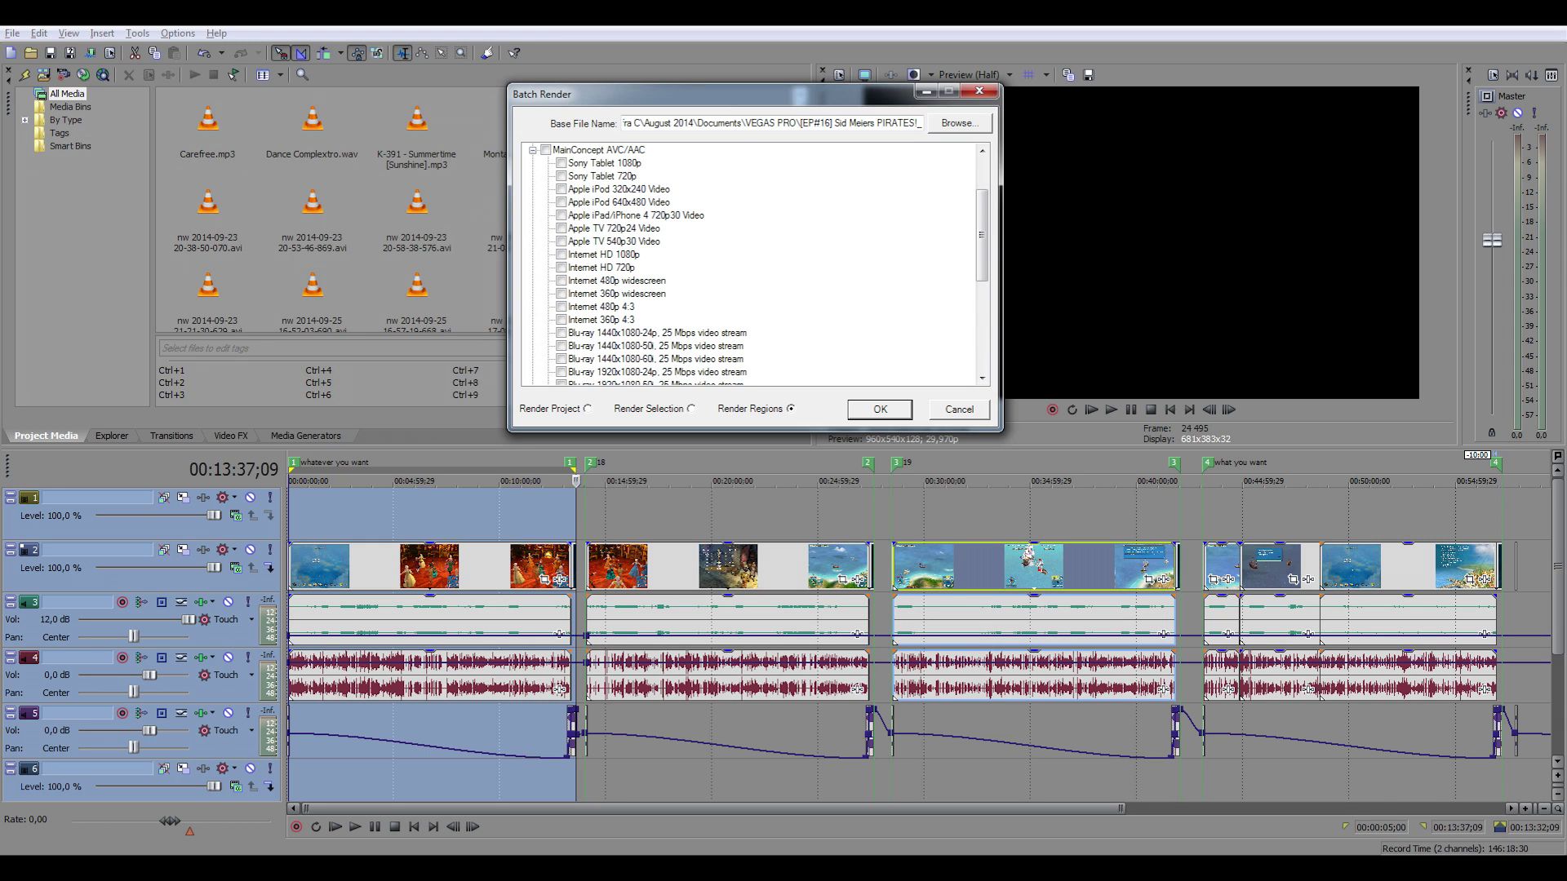
{"action": "scroll", "coordinate": [751, 261], "scroll_direction": "down", "scroll_amount": 3}
{"action": "left_click", "coordinate": [606, 280]}
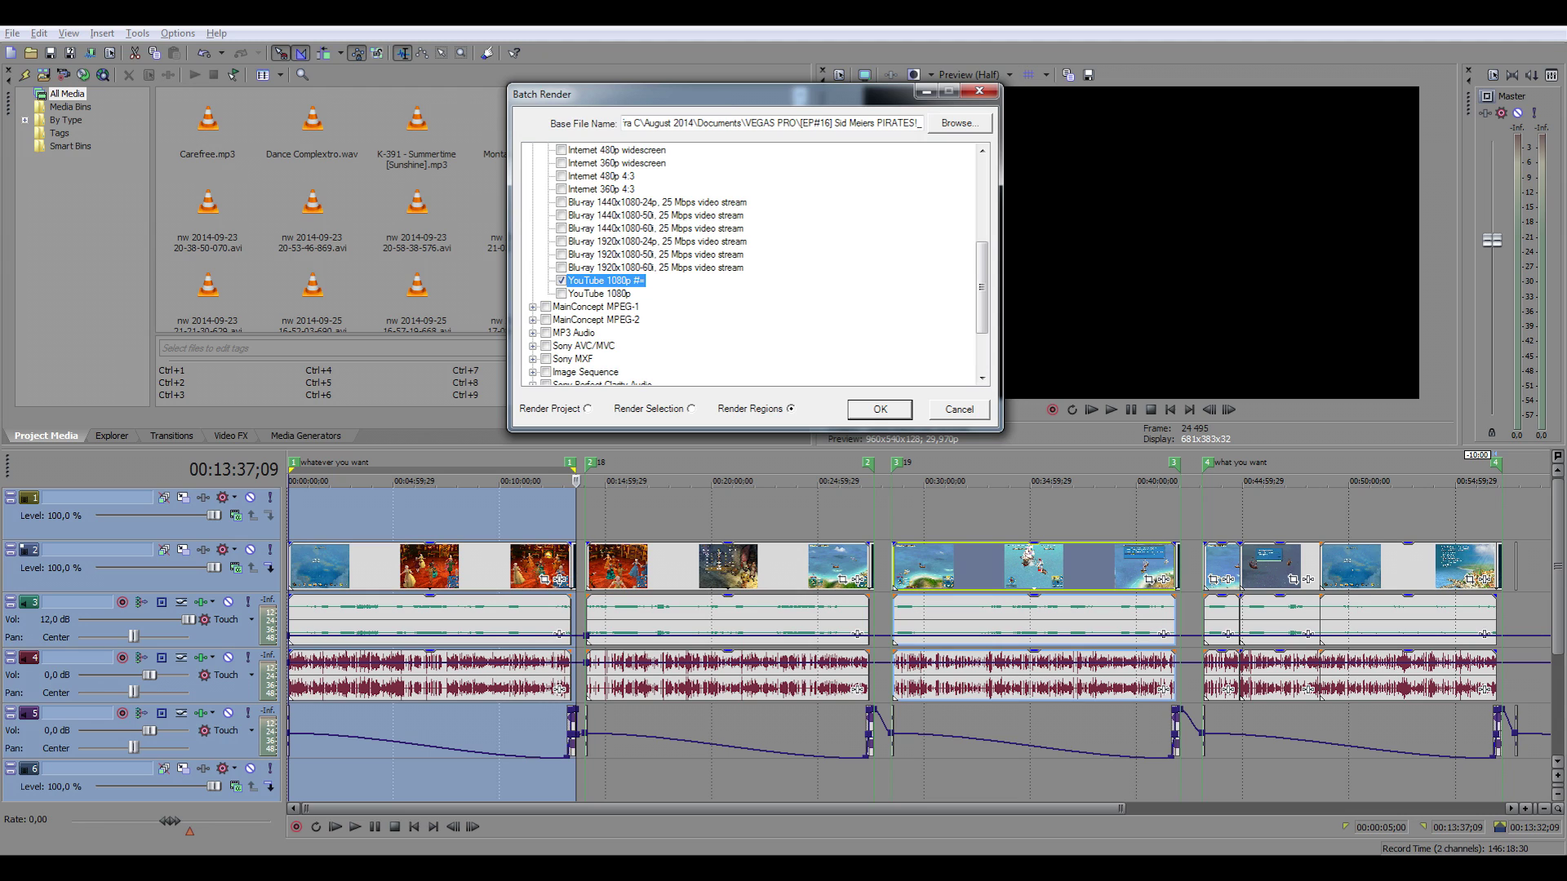
{"action": "left_click_drag", "start_coordinate": [724, 122], "coordinate": [882, 123]}
{"action": "left_click", "coordinate": [697, 123]}
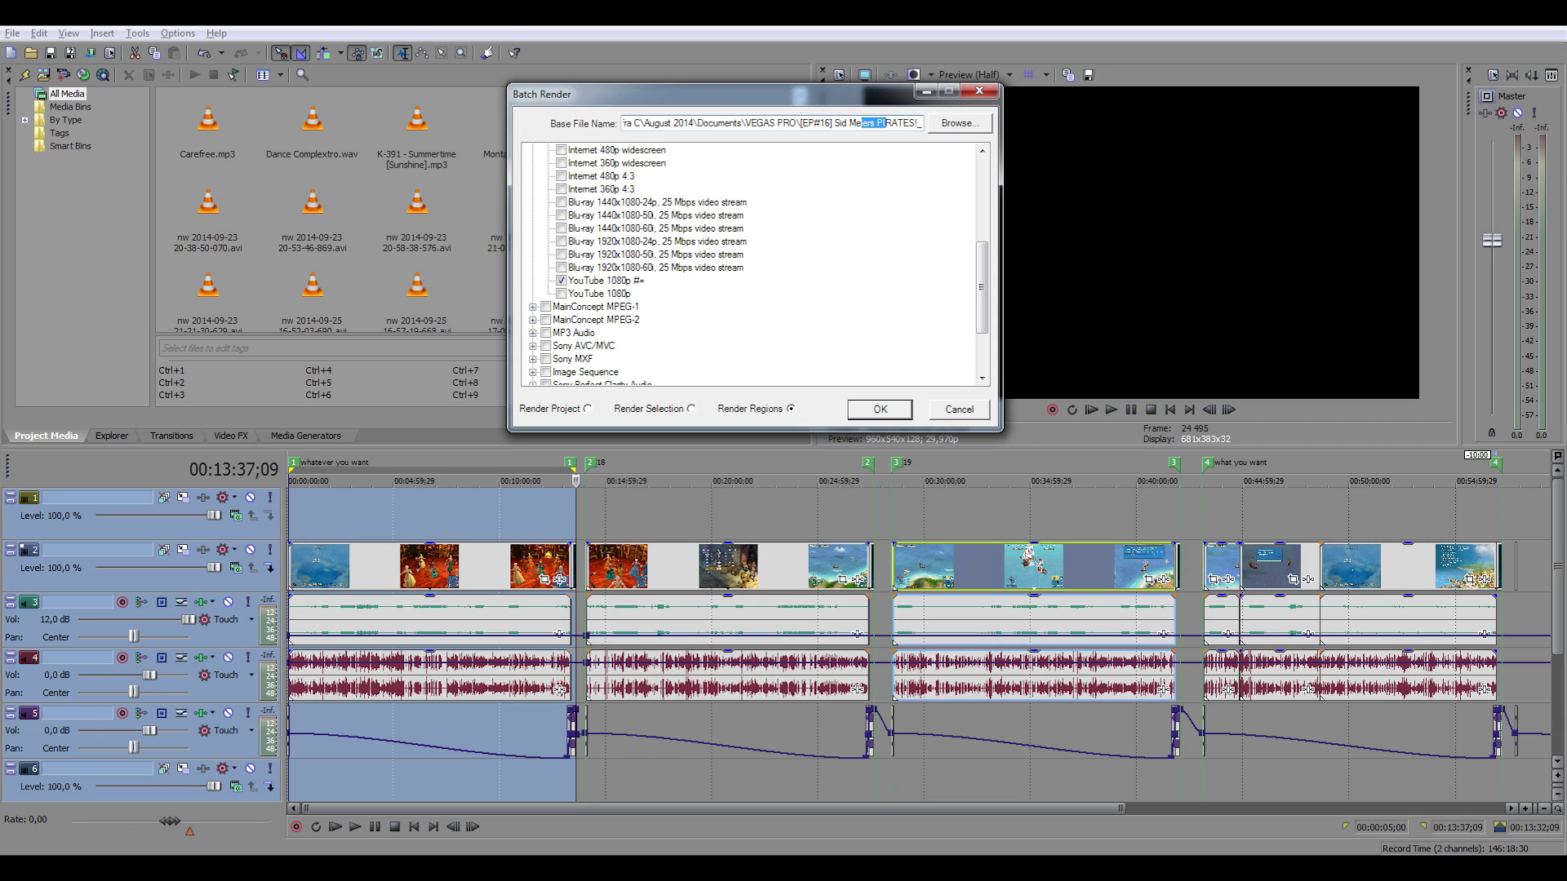
{"action": "key", "text": "Escape"}
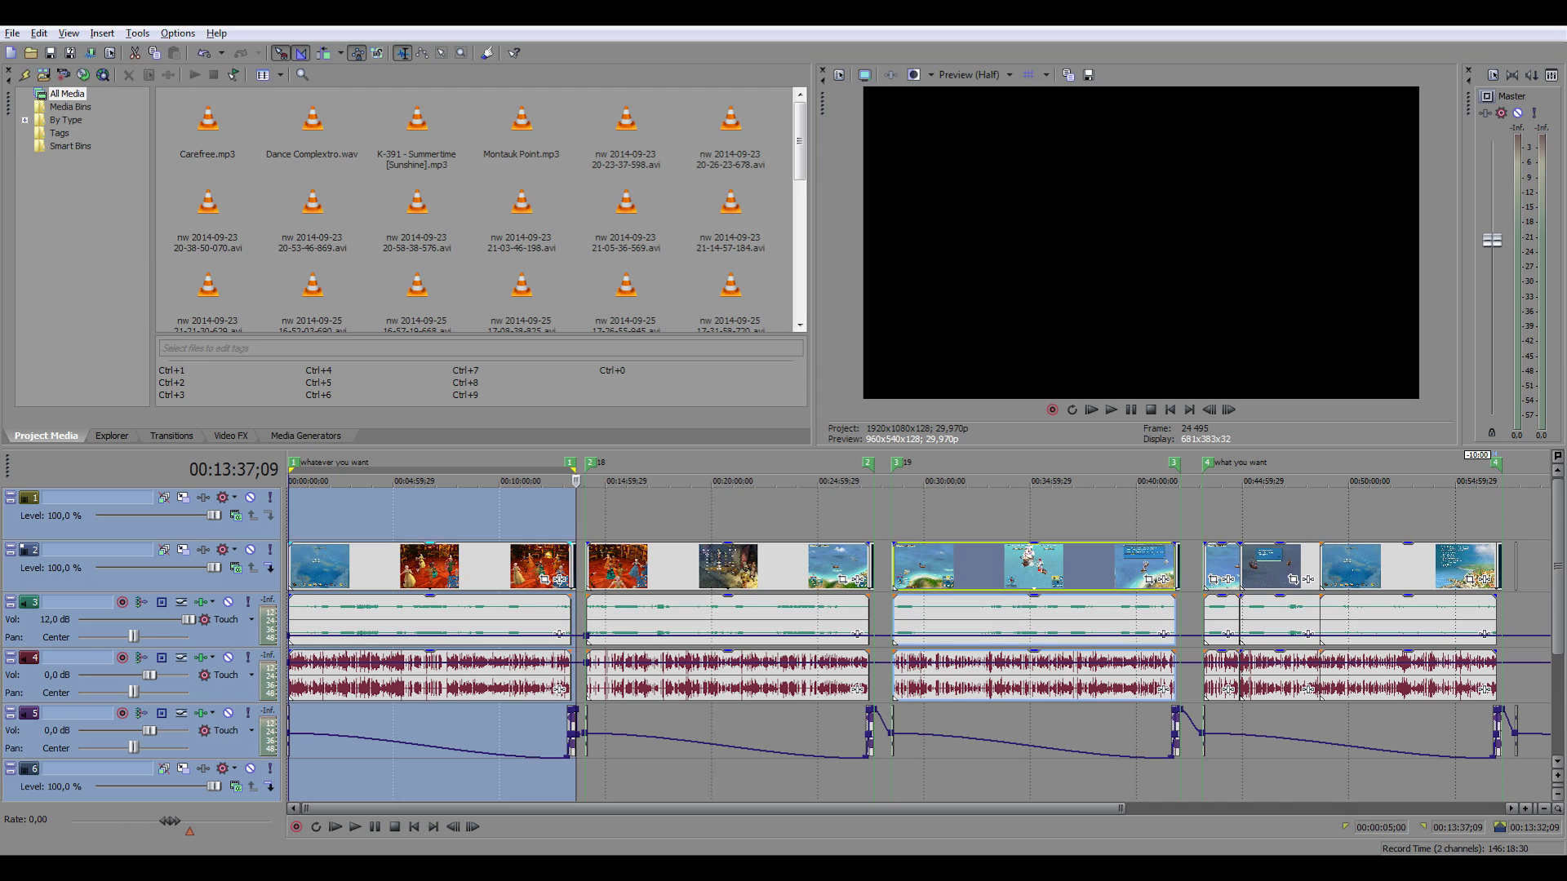
{"action": "left_click", "coordinate": [660, 567]}
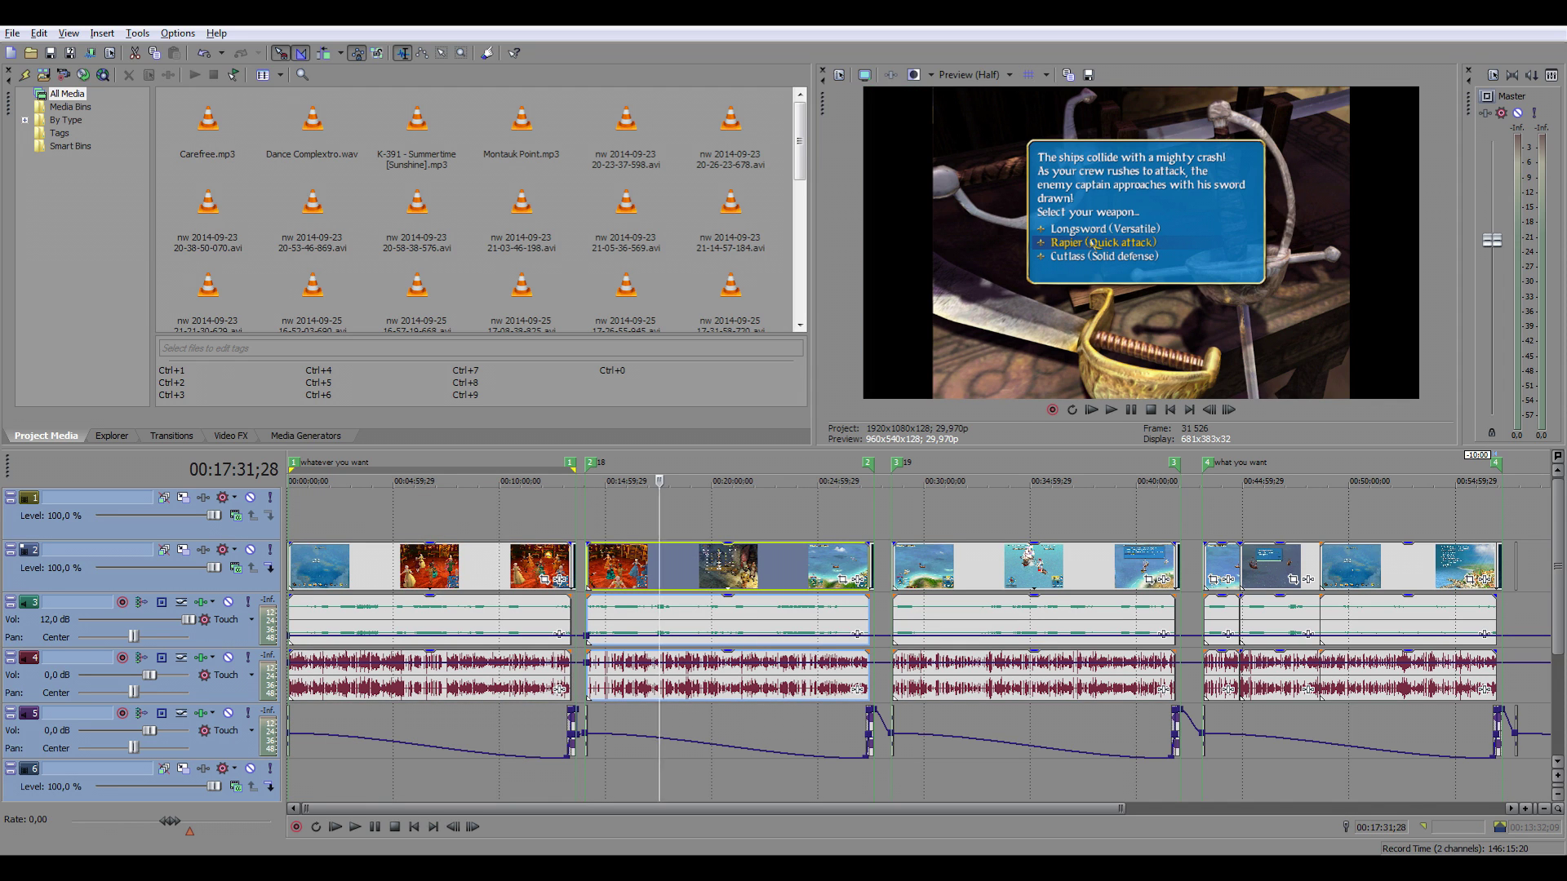
{"action": "left_click", "coordinate": [959, 566]}
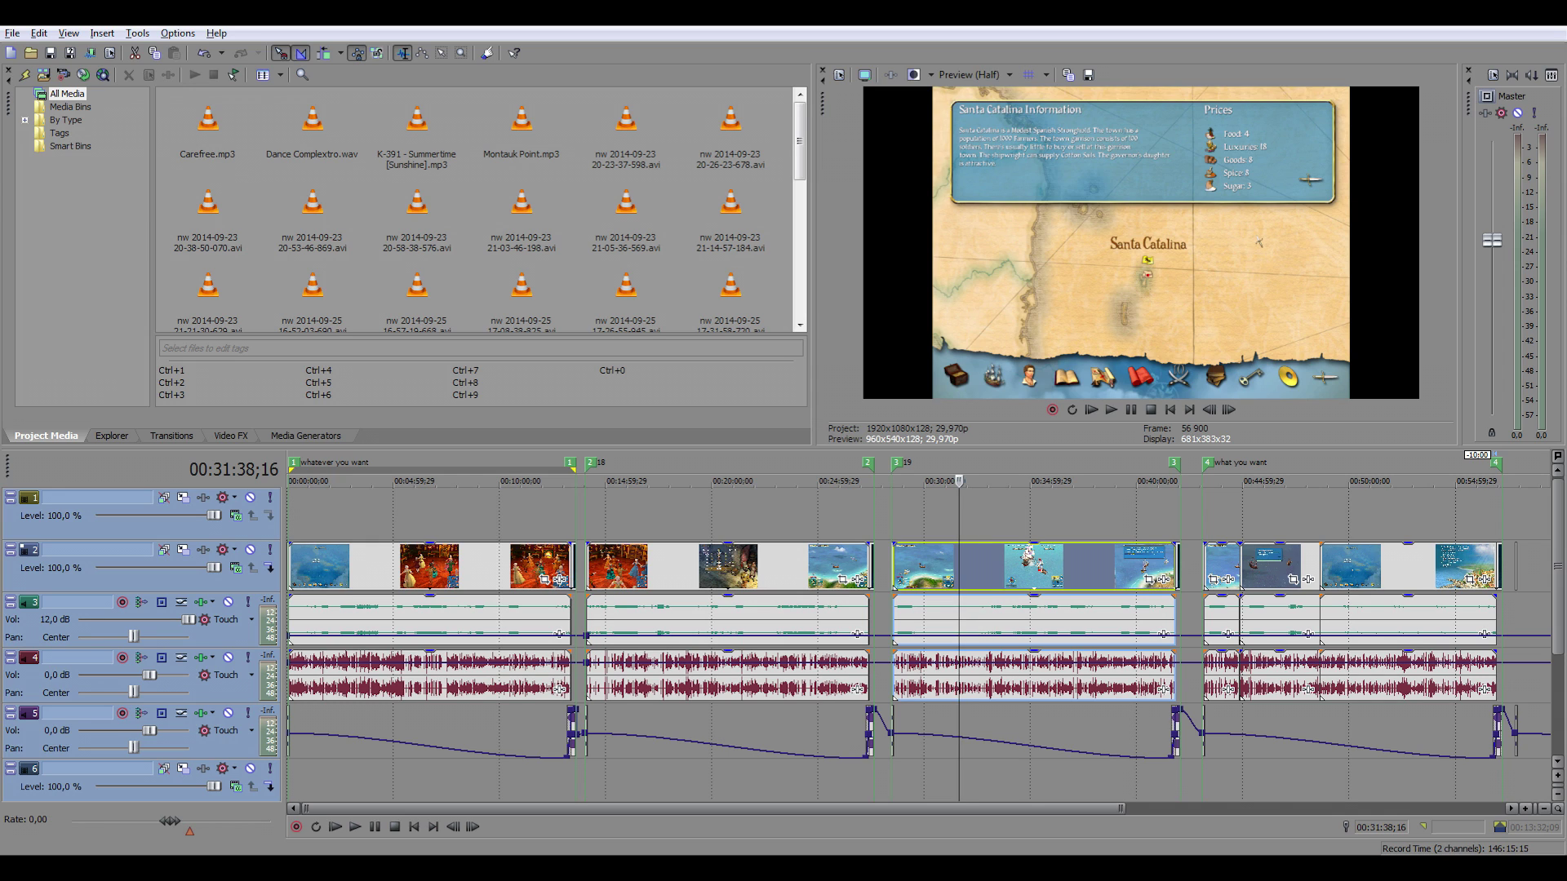
{"action": "left_click", "coordinate": [939, 480]}
{"action": "left_click", "coordinate": [922, 481]}
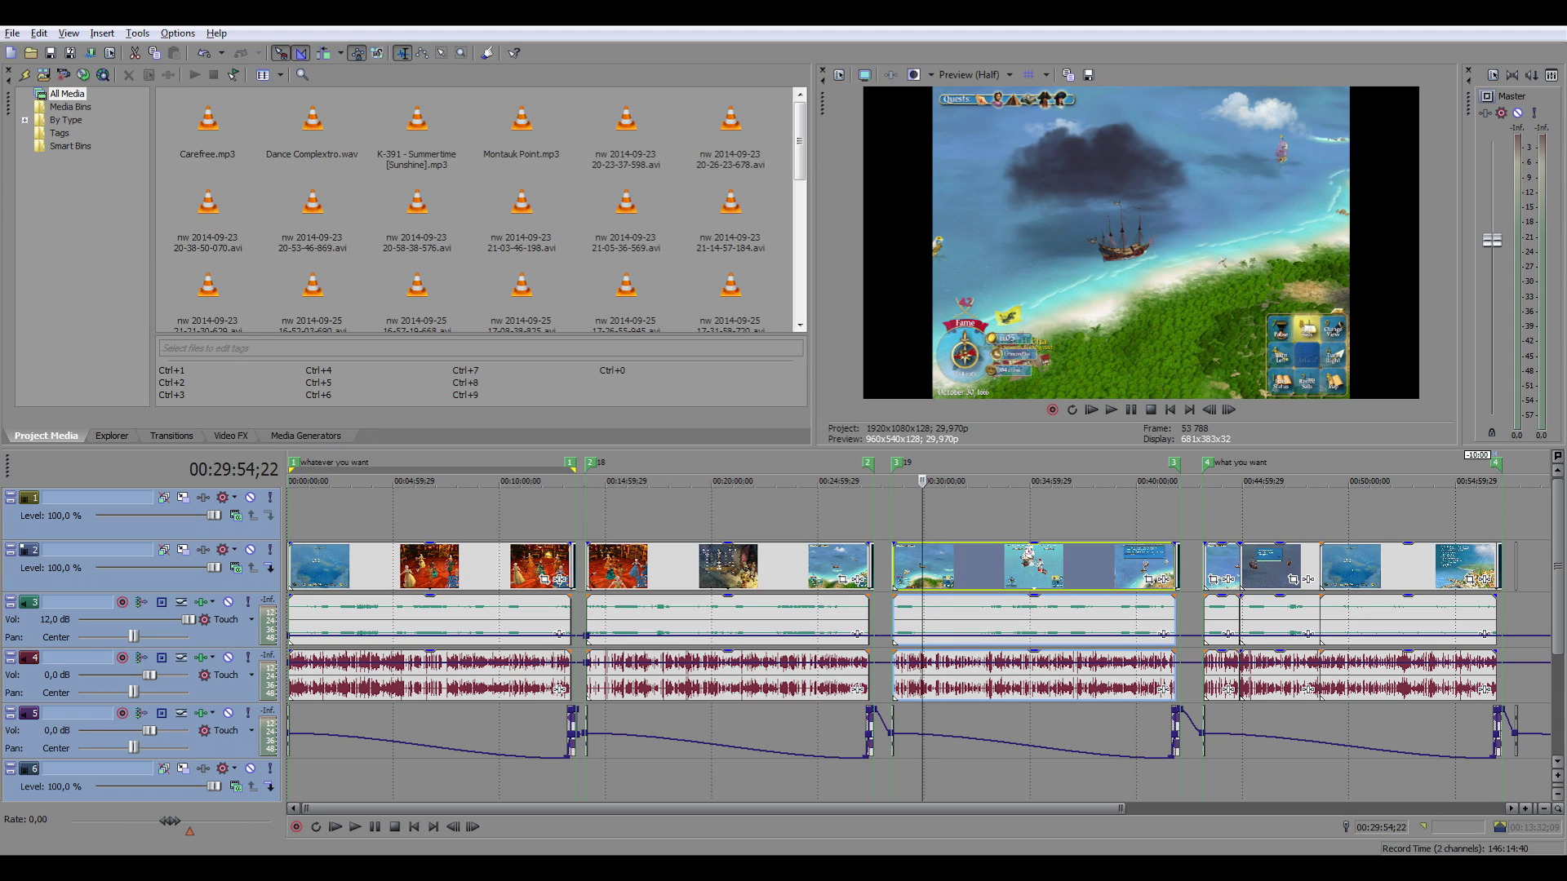
{"action": "left_click", "coordinate": [901, 481]}
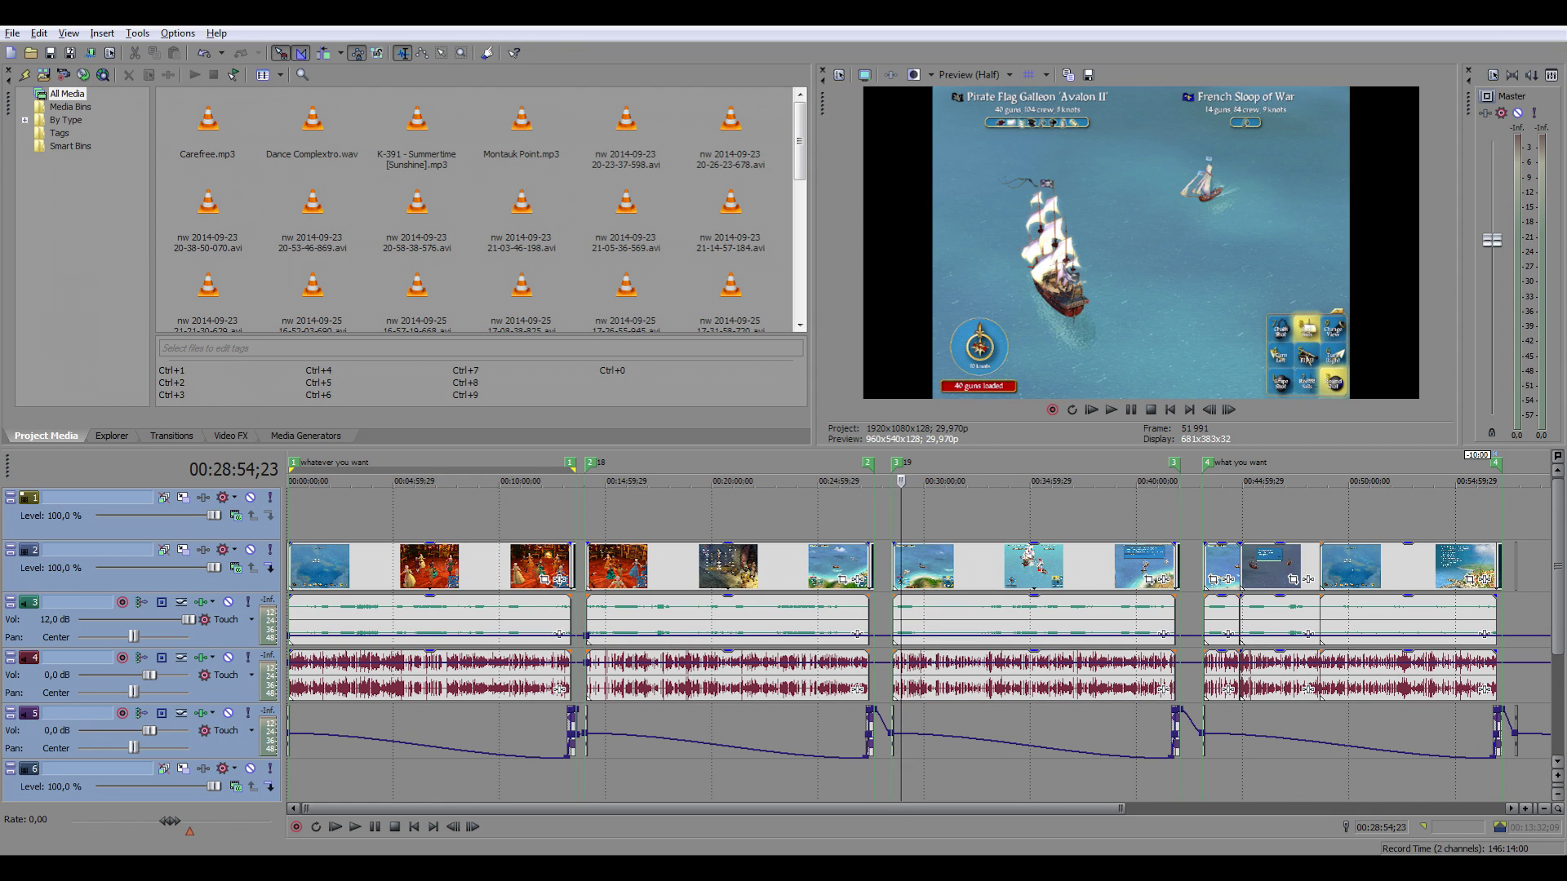
Review the Render As settings, cancel without rendering, and place the cursor at the end of region 2
{"action": "key", "text": "alt+f"}
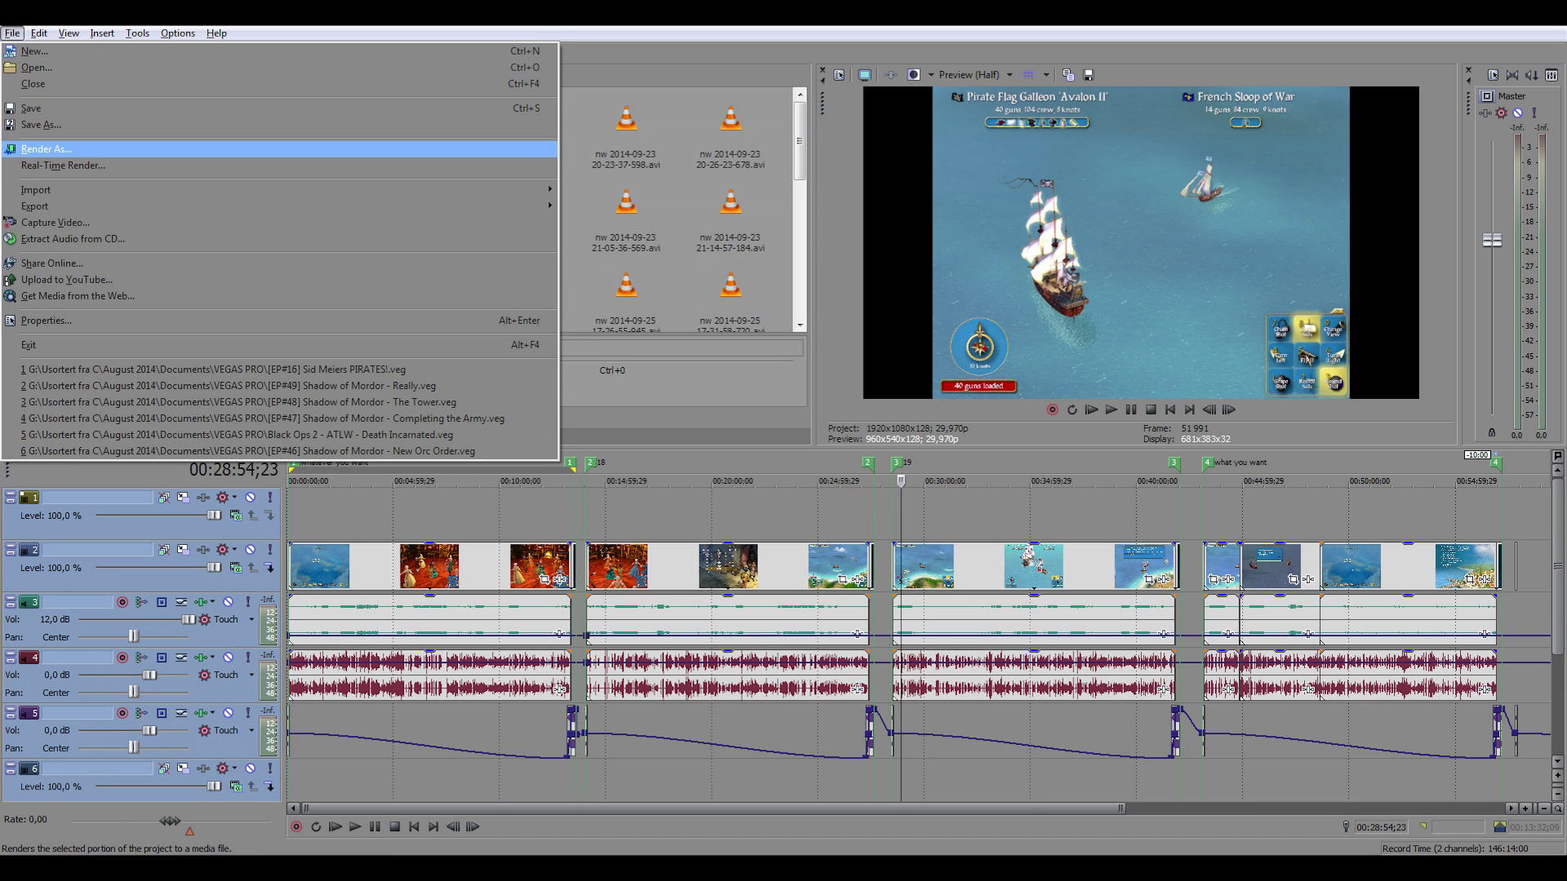
{"action": "key", "text": "Return"}
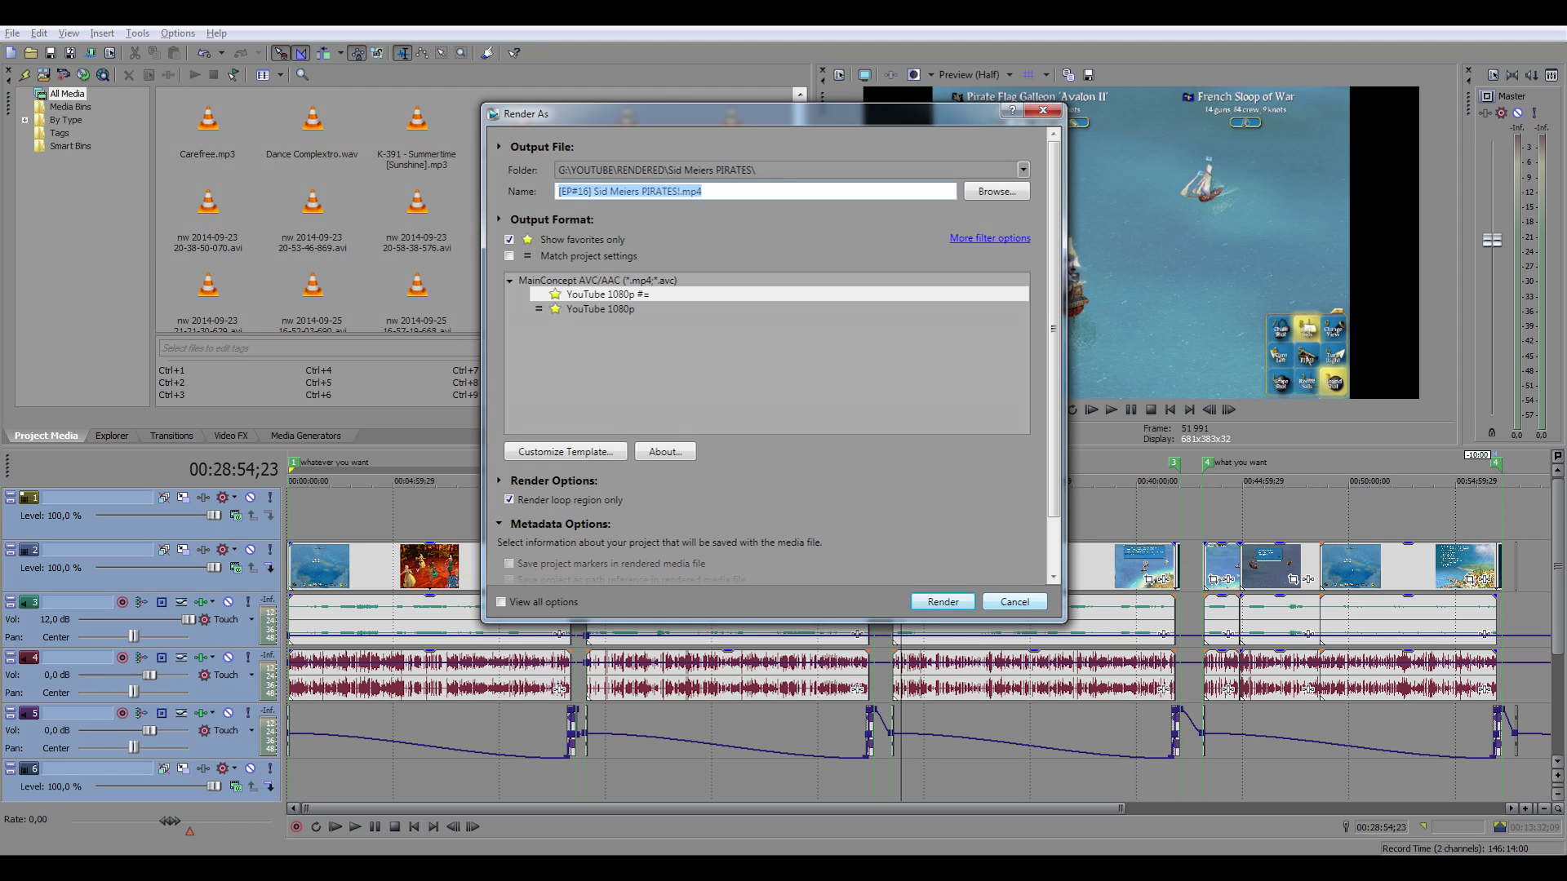
{"action": "key", "text": "Escape"}
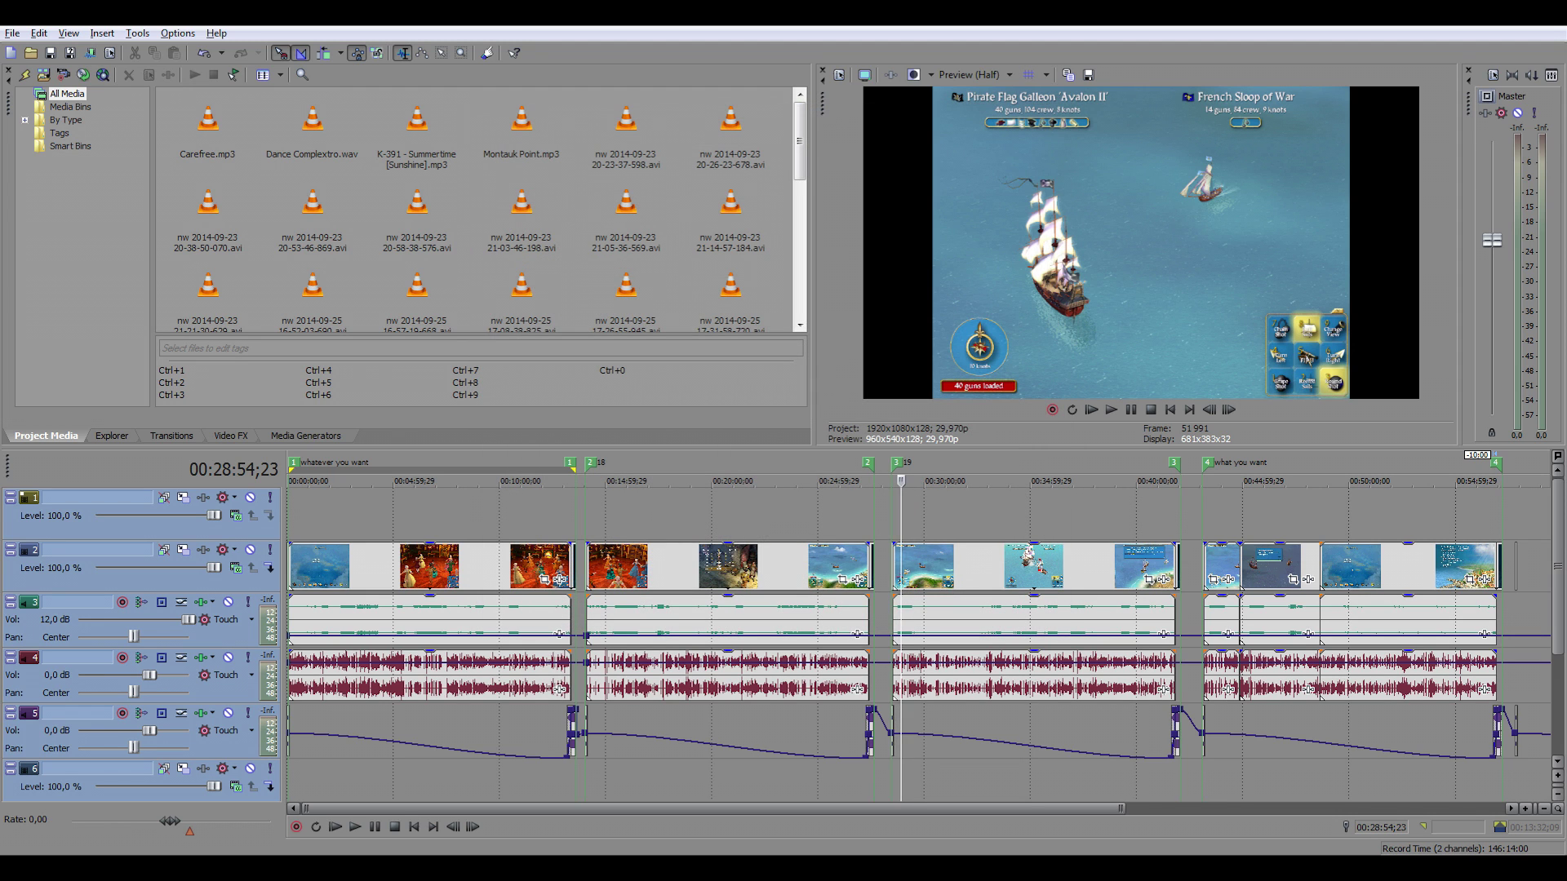
{"action": "left_click", "coordinate": [869, 463]}
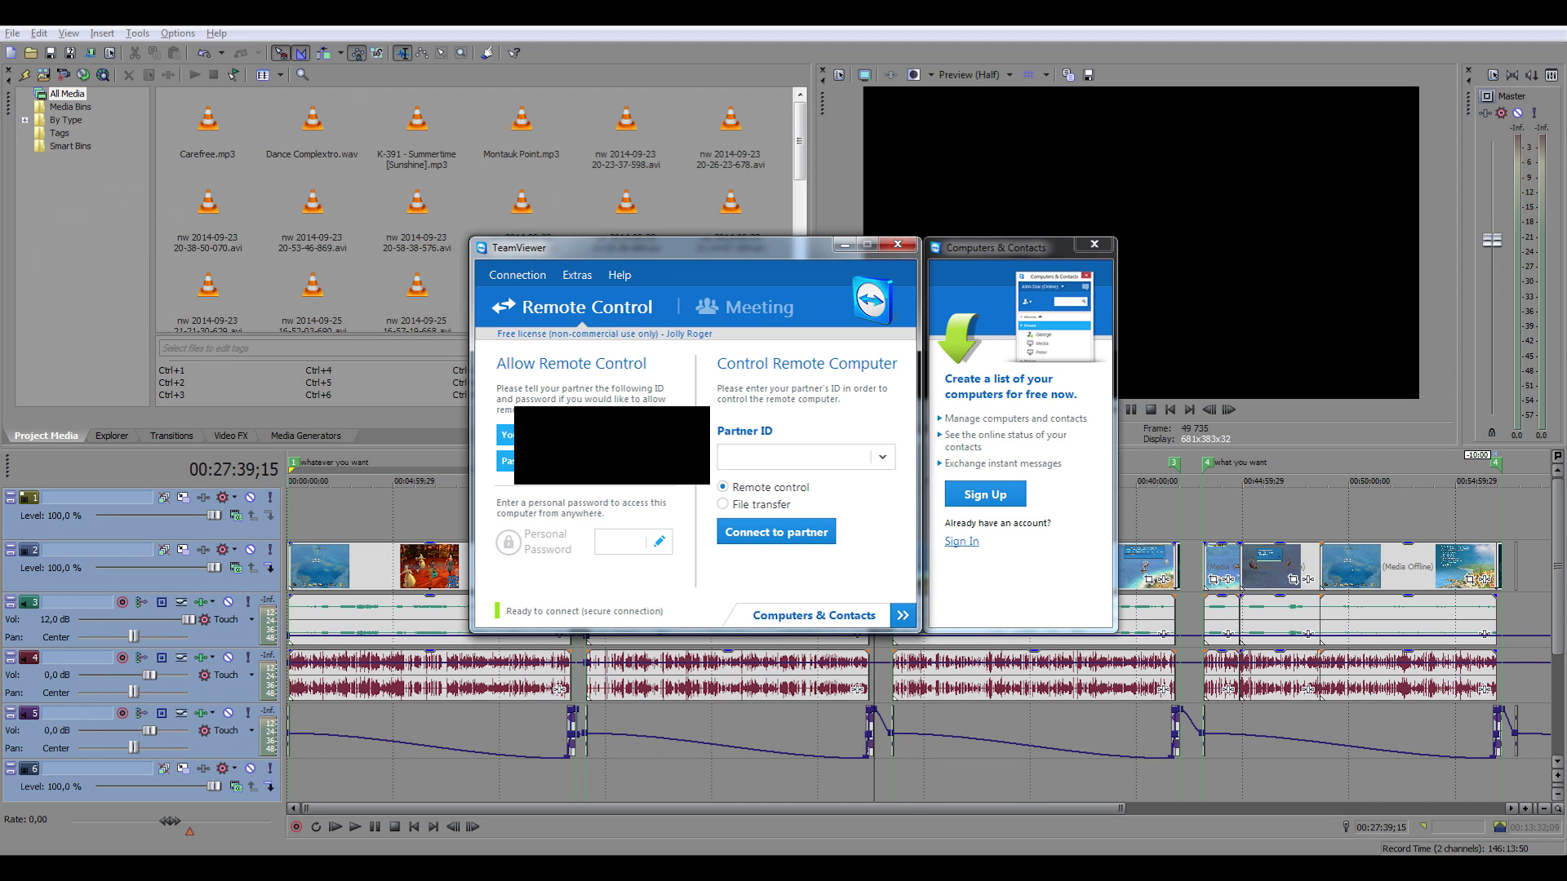
Close TeamViewer and dismiss its advertisement popup
{"action": "left_click", "coordinate": [898, 244]}
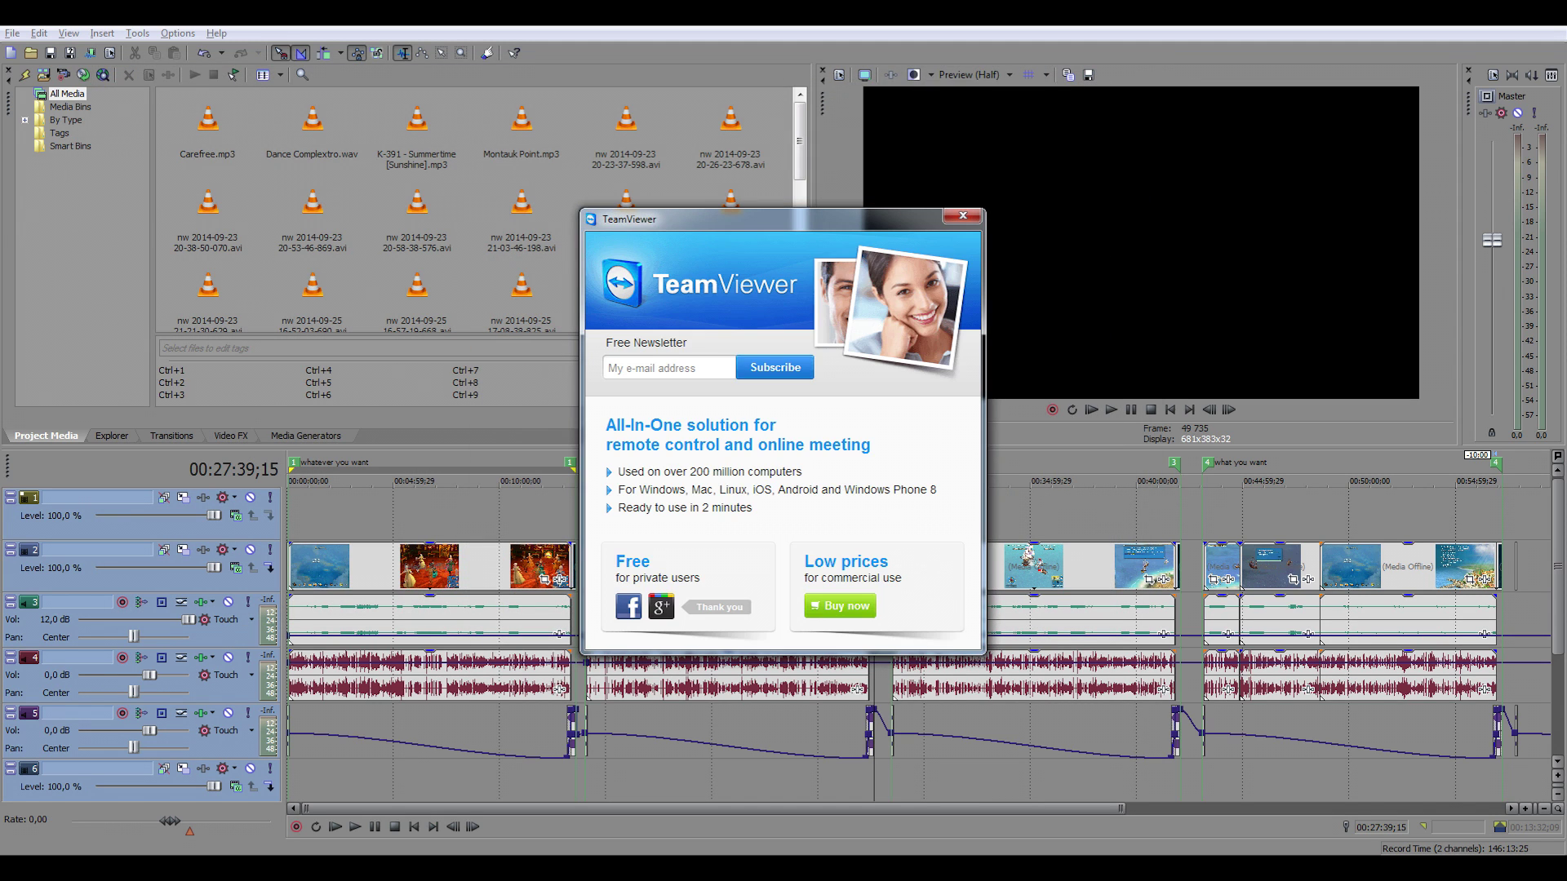
{"action": "left_click", "coordinate": [963, 216]}
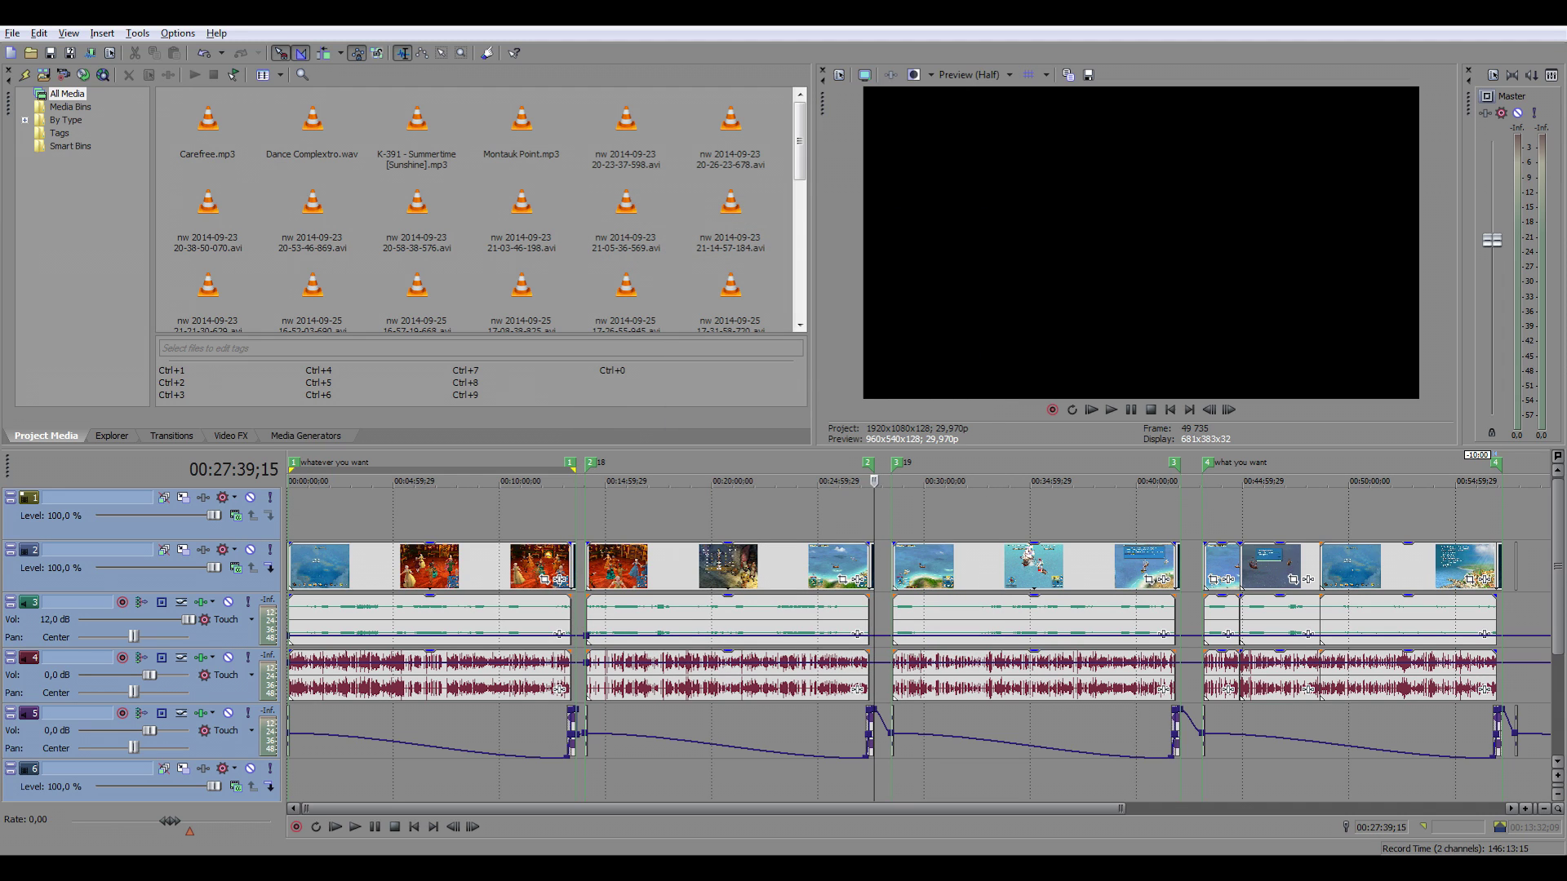